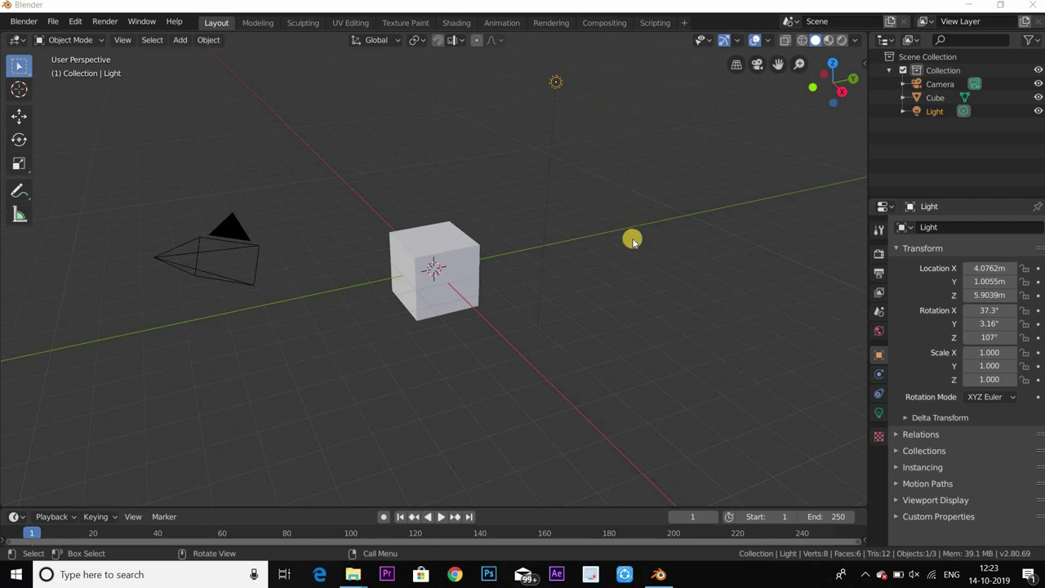
Bring the Dairy Milk Silk Oreo wrapper picture from the downloads New folder into the front orthographic view as a reference image.
{"action": "left_click", "coordinate": [467, 266]}
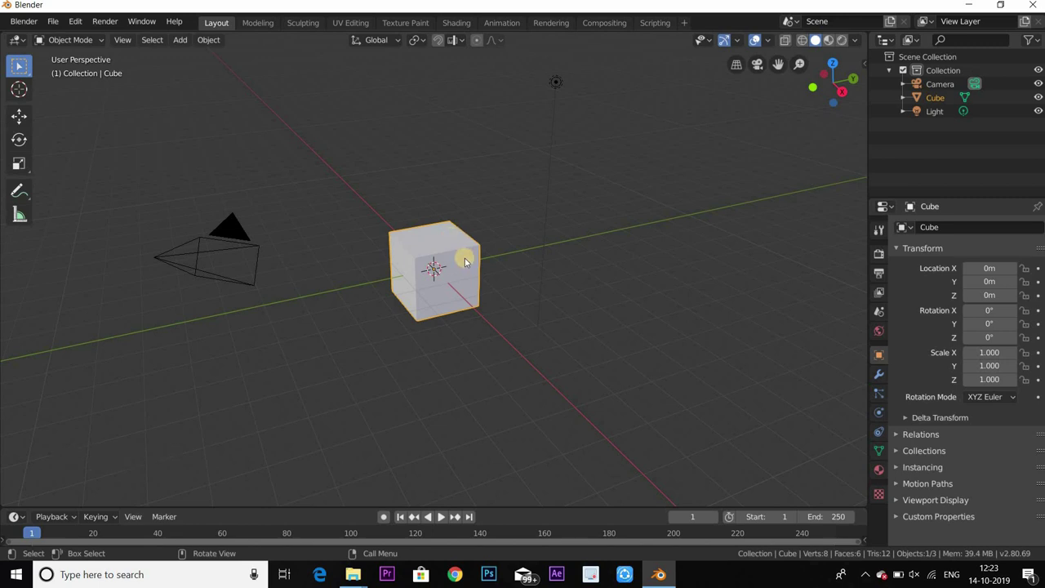
{"action": "key", "text": "KP_1"}
{"action": "scroll", "coordinate": [508, 214], "scroll_direction": "up", "scroll_amount": 3}
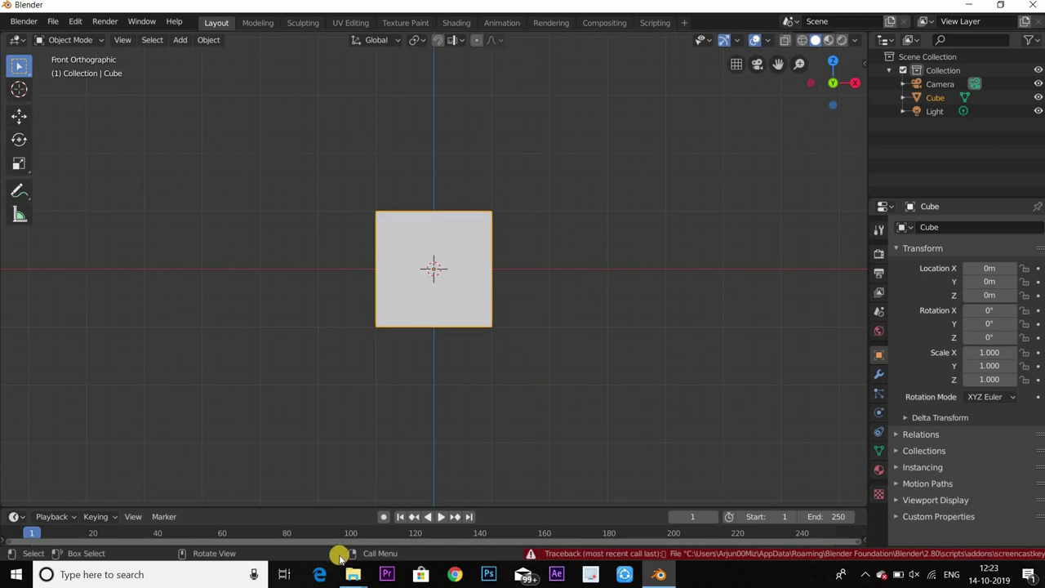
{"action": "mouse_move", "coordinate": [353, 574]}
{"action": "left_click", "coordinate": [352, 518]}
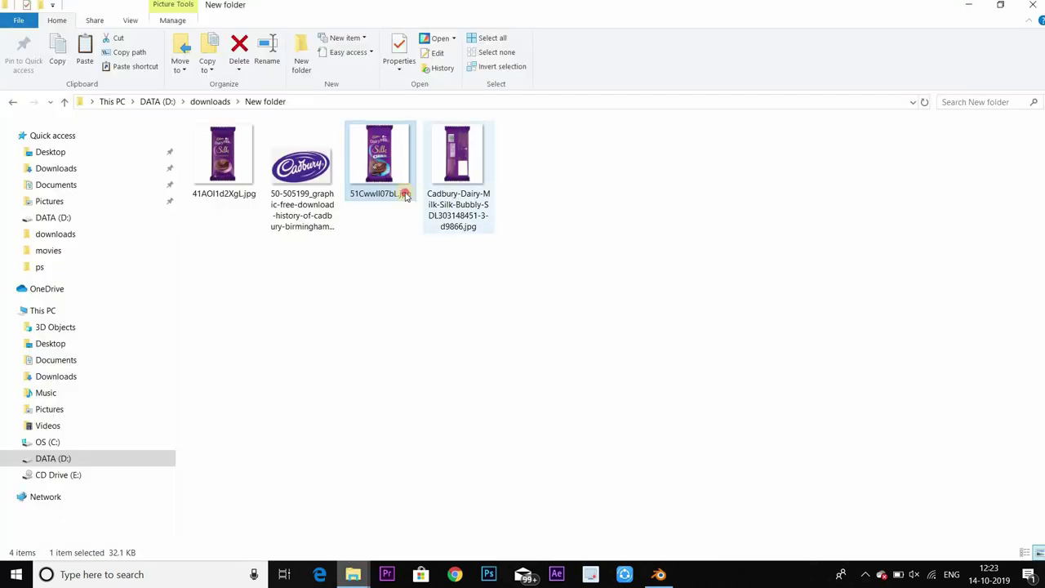
{"action": "left_click_drag", "start_coordinate": [380, 159], "coordinate": [598, 412]}
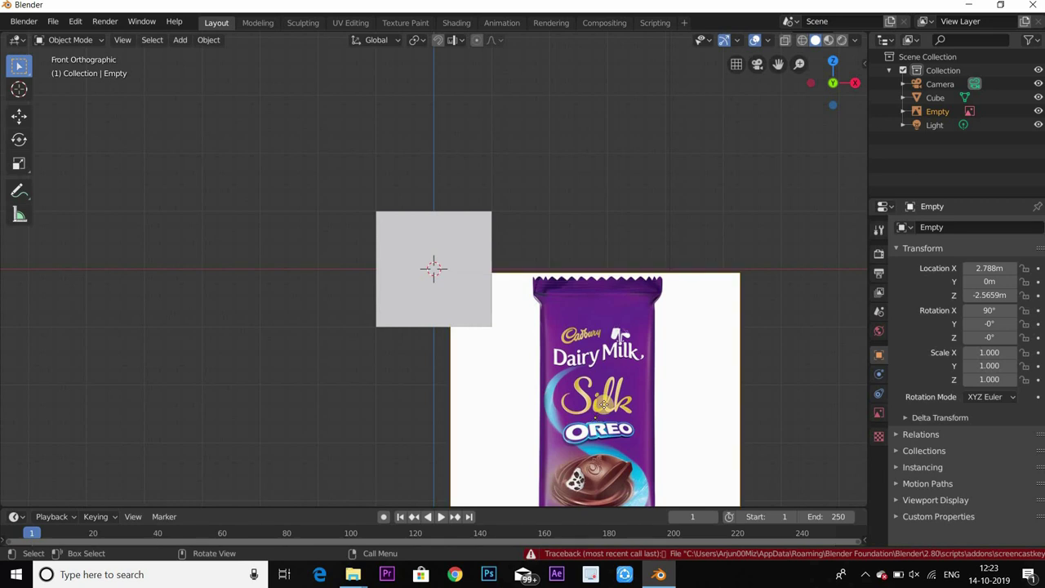
Move the reference image so that the wrapper is centred on the cube at the world origin.
{"action": "key", "text": "g"}
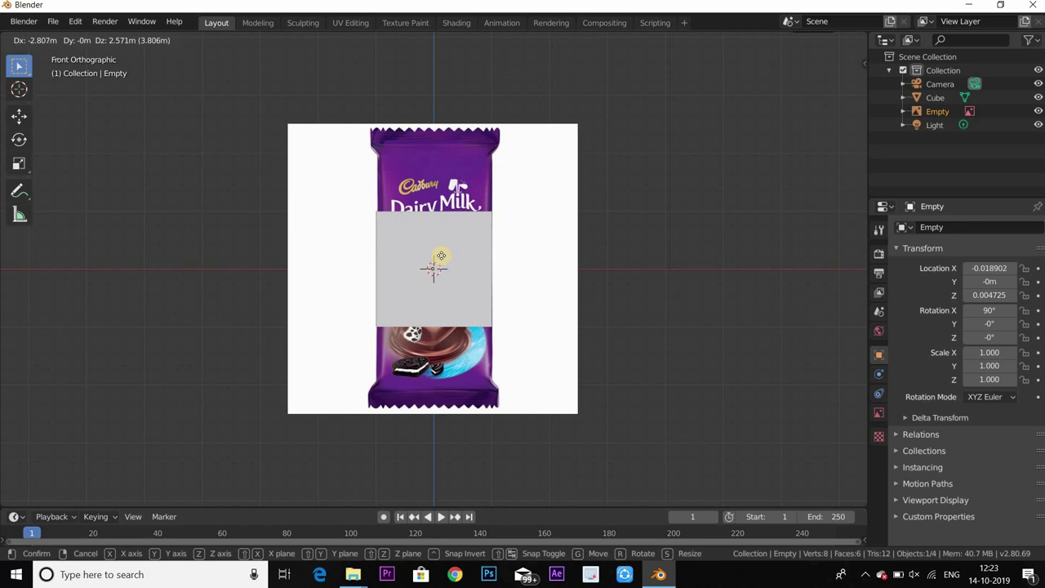
{"action": "left_click", "coordinate": [433, 264]}
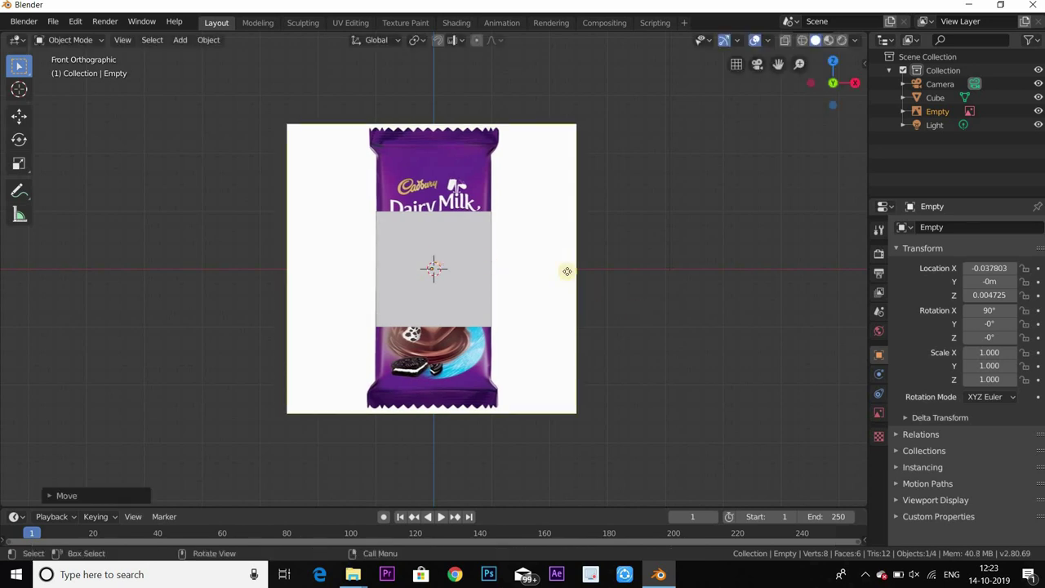
{"action": "scroll", "coordinate": [567, 270], "scroll_direction": "up", "scroll_amount": 2}
{"action": "scroll", "coordinate": [701, 254], "scroll_direction": "up", "scroll_amount": 1}
{"action": "middle_click_drag", "start_coordinate": [694, 273], "coordinate": [438, 296]}
{"action": "left_click", "coordinate": [438, 296]}
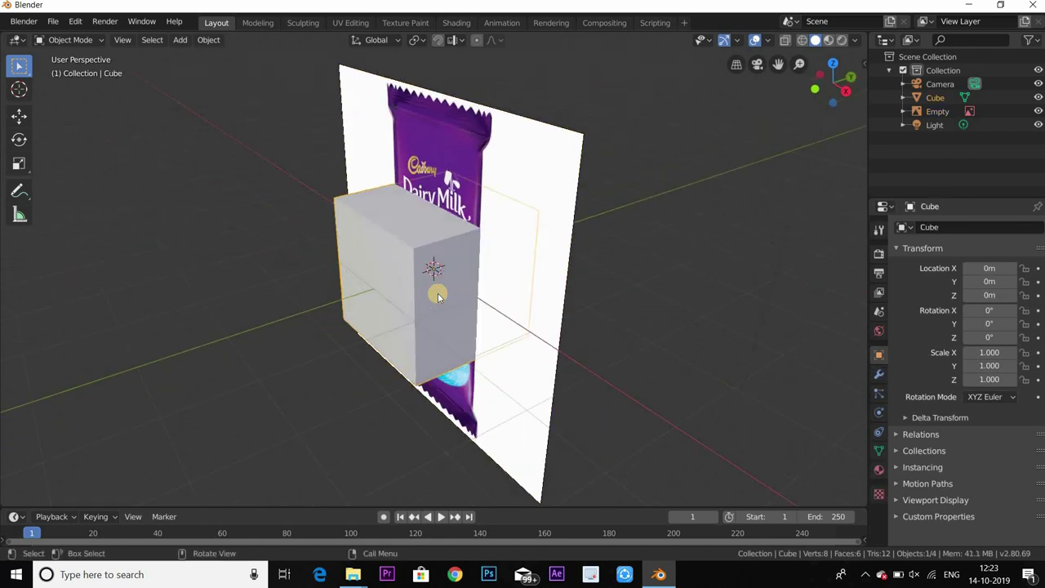
Move the reference image back along the Y axis to about 1.76 m, behind the cube.
{"action": "left_click", "coordinate": [546, 202]}
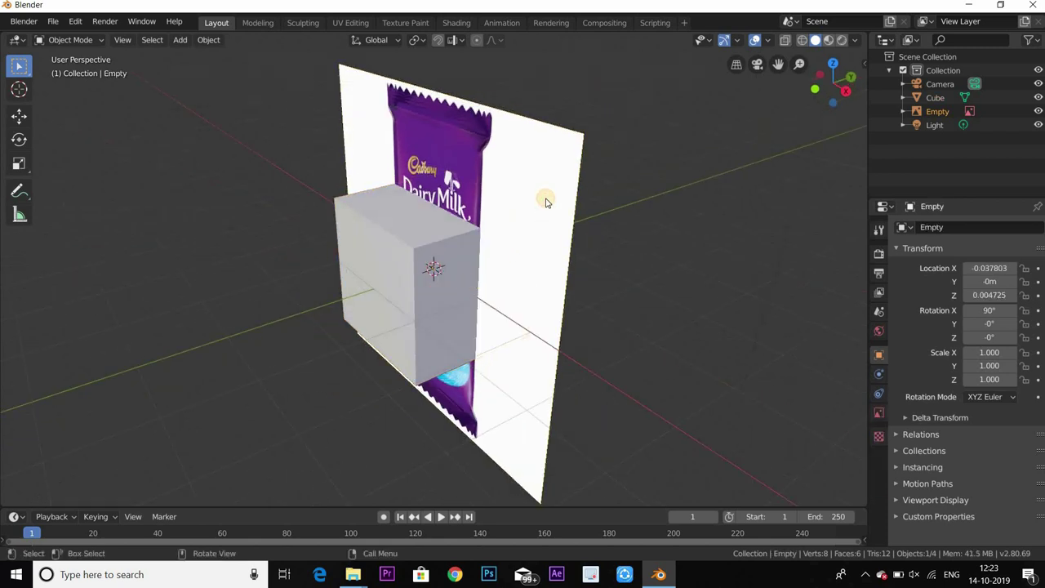
{"action": "key", "text": "g"}
{"action": "key", "text": "z"}
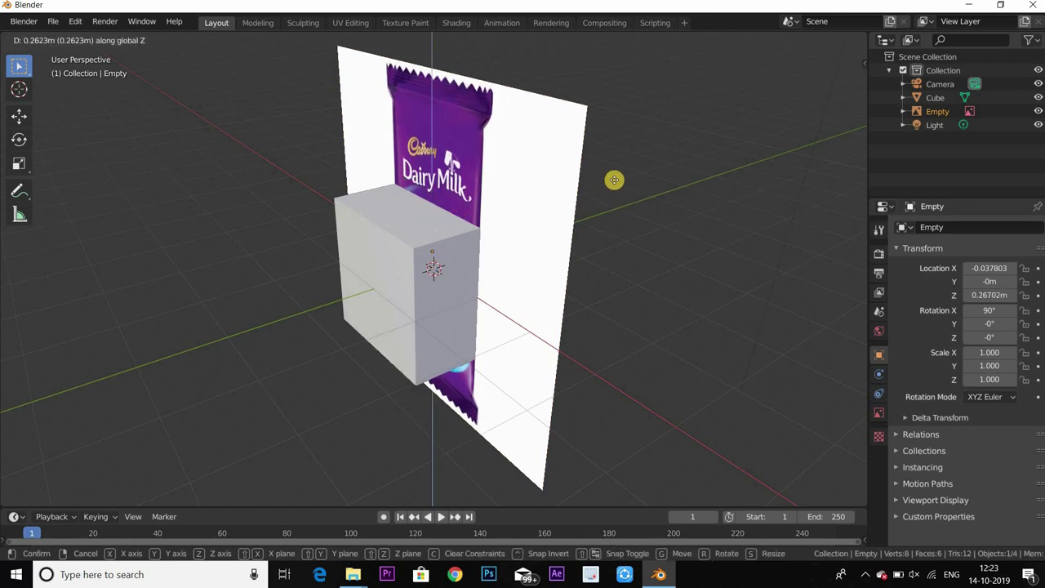
{"action": "key", "text": "y"}
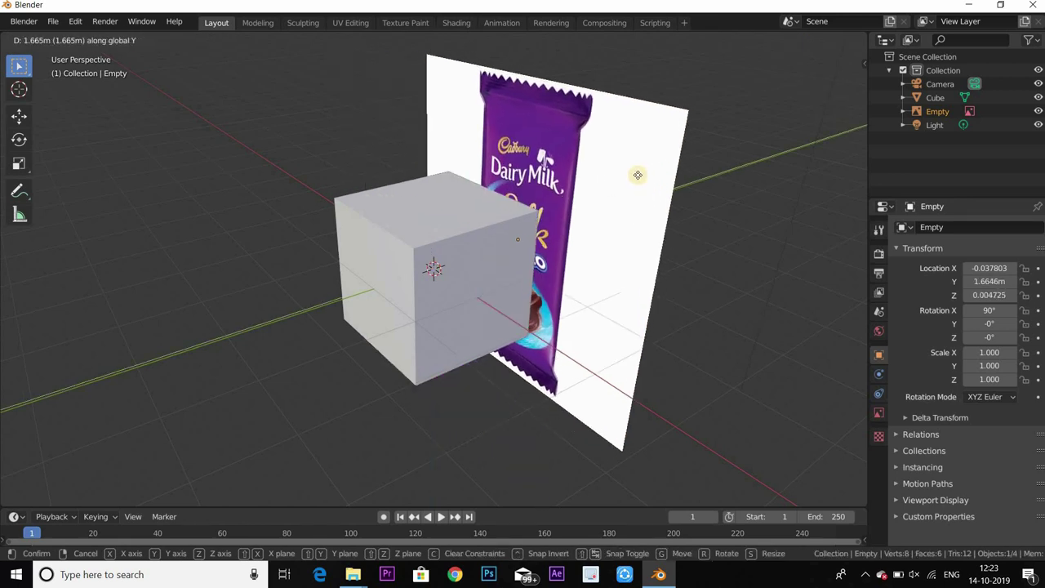
{"action": "left_click", "coordinate": [632, 340]}
{"action": "middle_click_drag", "start_coordinate": [583, 280], "coordinate": [707, 224]}
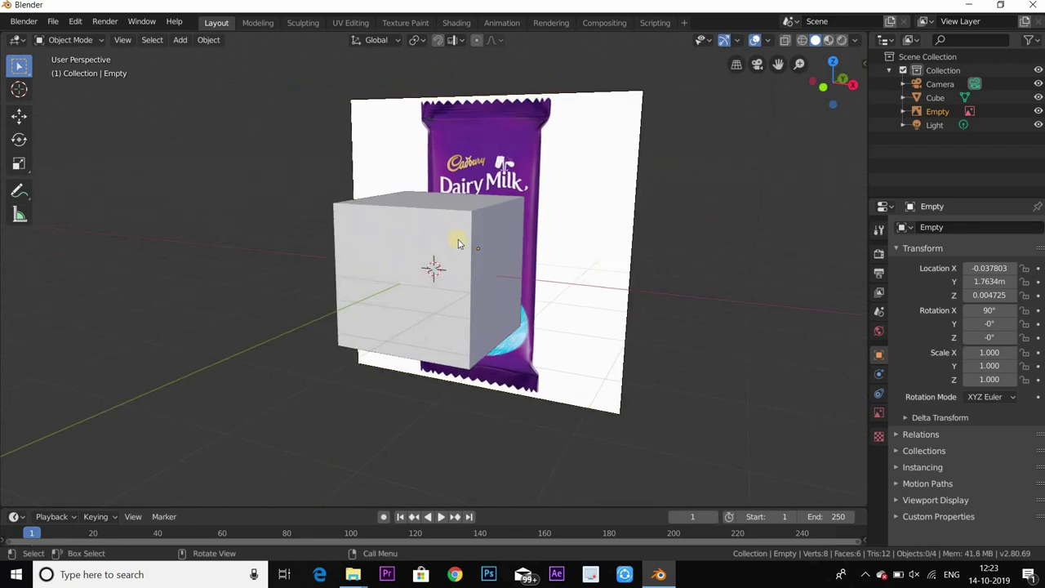
Flatten the cube into a thin slab by scaling it along Y to about 0.175.
{"action": "left_click", "coordinate": [490, 291]}
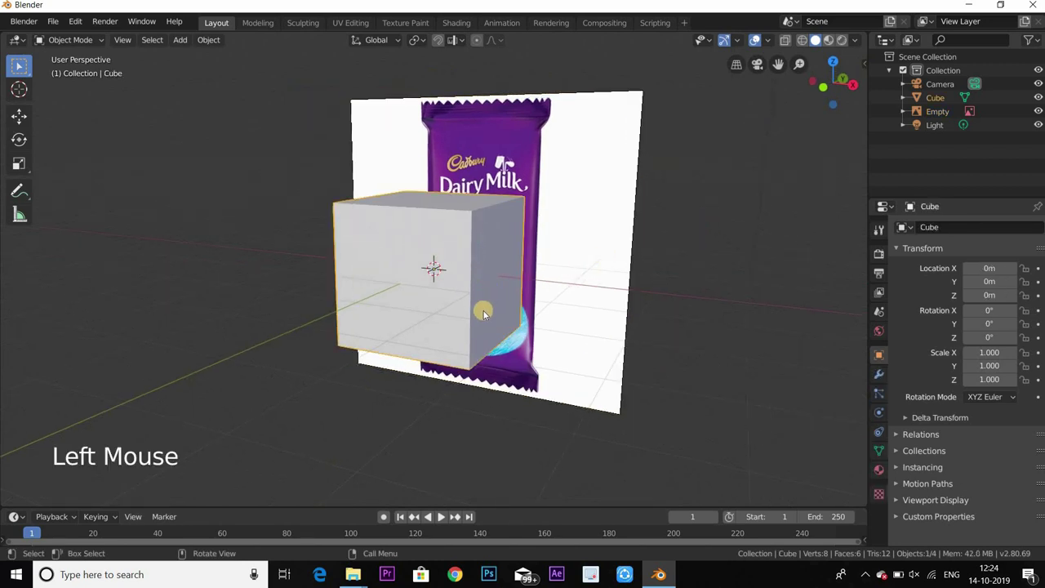
{"action": "middle_click_drag", "start_coordinate": [443, 310], "coordinate": [445, 308]}
{"action": "key", "text": "s"}
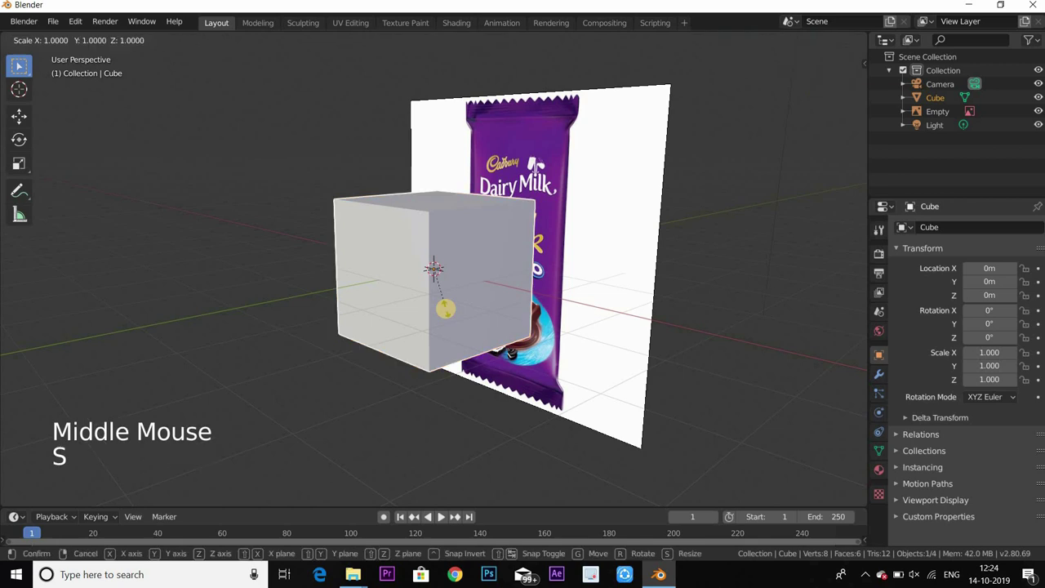
{"action": "key", "text": "y"}
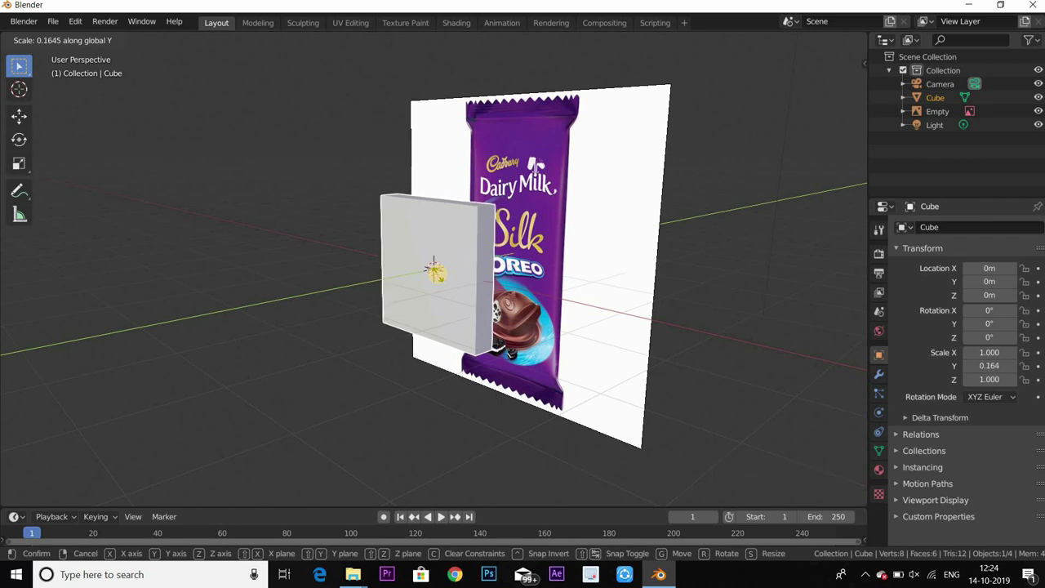
{"action": "left_click", "coordinate": [468, 326]}
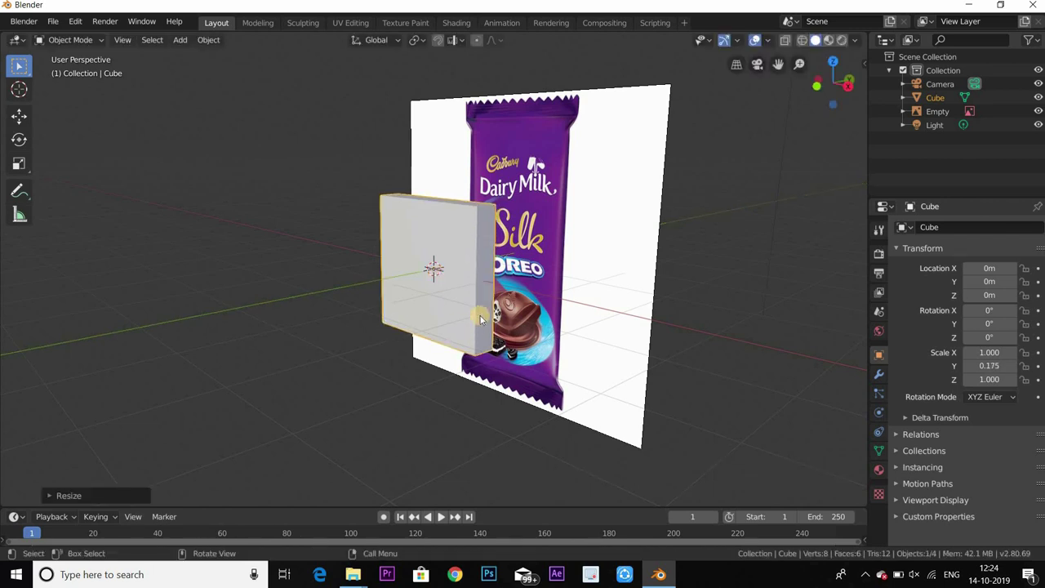
In front view, scale the cube along Z to about 1.933 to match the wrapper's body between its crimped ends.
{"action": "key", "text": "KP_1"}
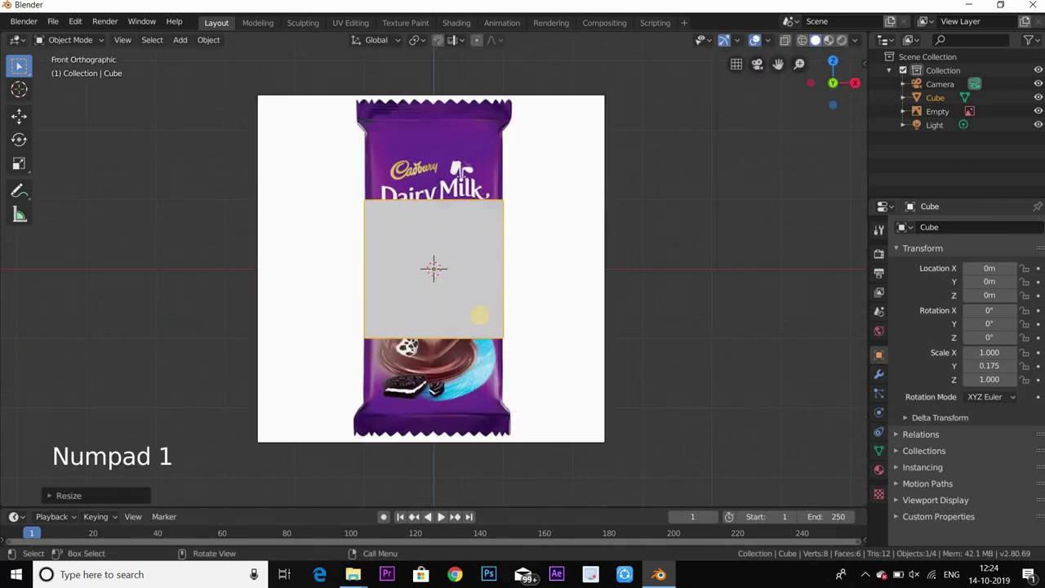
{"action": "key", "text": "s"}
{"action": "key", "text": "z"}
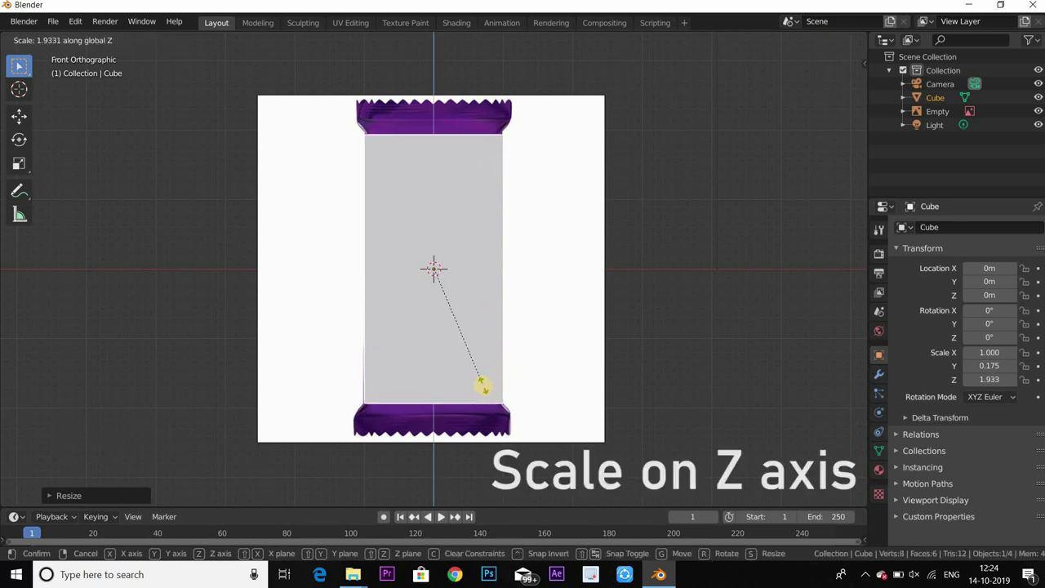
{"action": "left_click", "coordinate": [482, 384]}
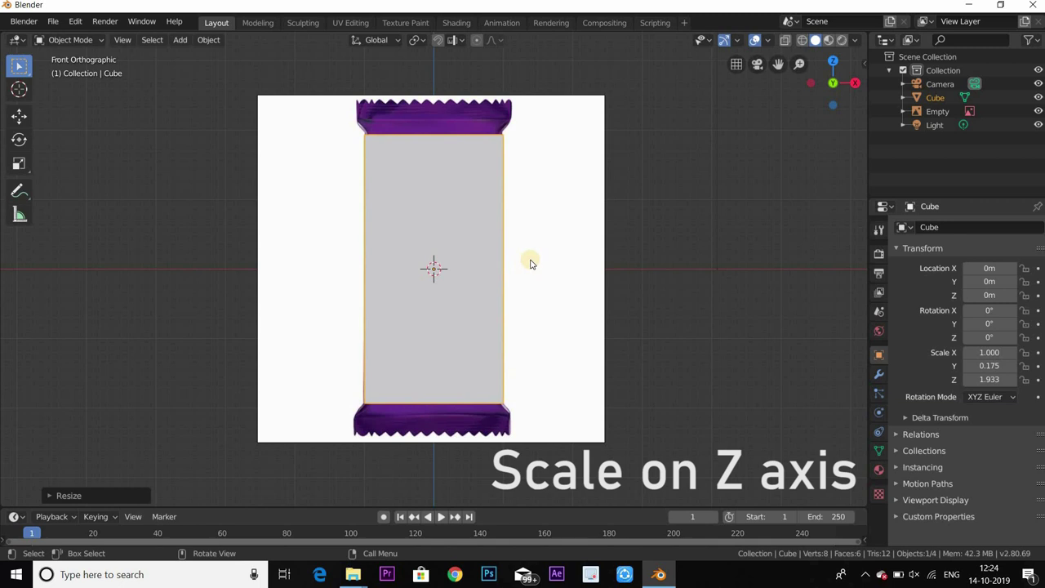
Shift the reference image down along Z by about 0.03 m to align the wrapper with the slab.
{"action": "left_click", "coordinate": [530, 264]}
{"action": "key", "text": "g"}
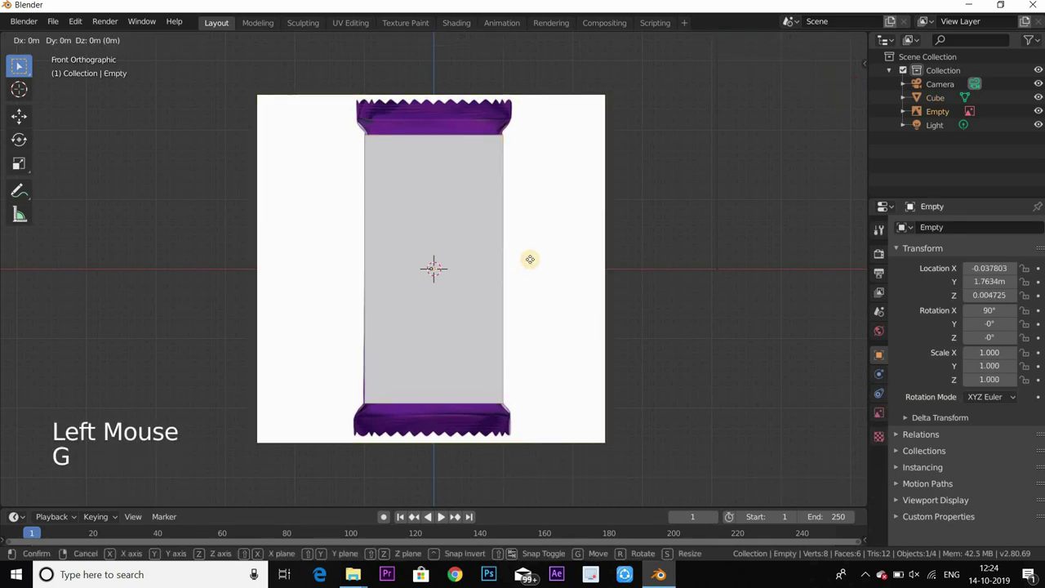
{"action": "key", "text": "z"}
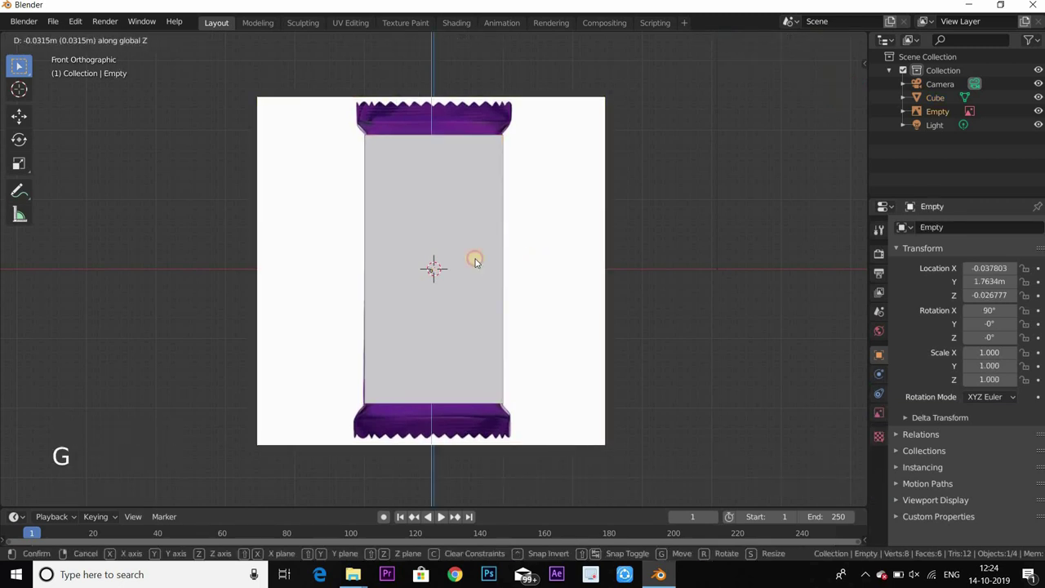
{"action": "left_click", "coordinate": [432, 256]}
Add a Subdivision Surface modifier to the slab.
{"action": "left_click", "coordinate": [467, 206]}
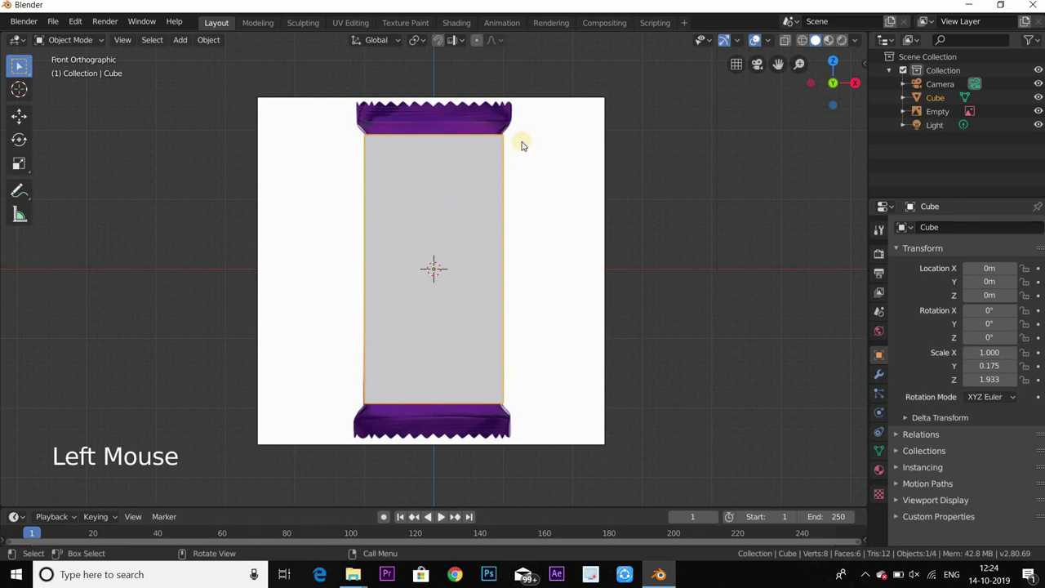
{"action": "right_click", "coordinate": [404, 151]}
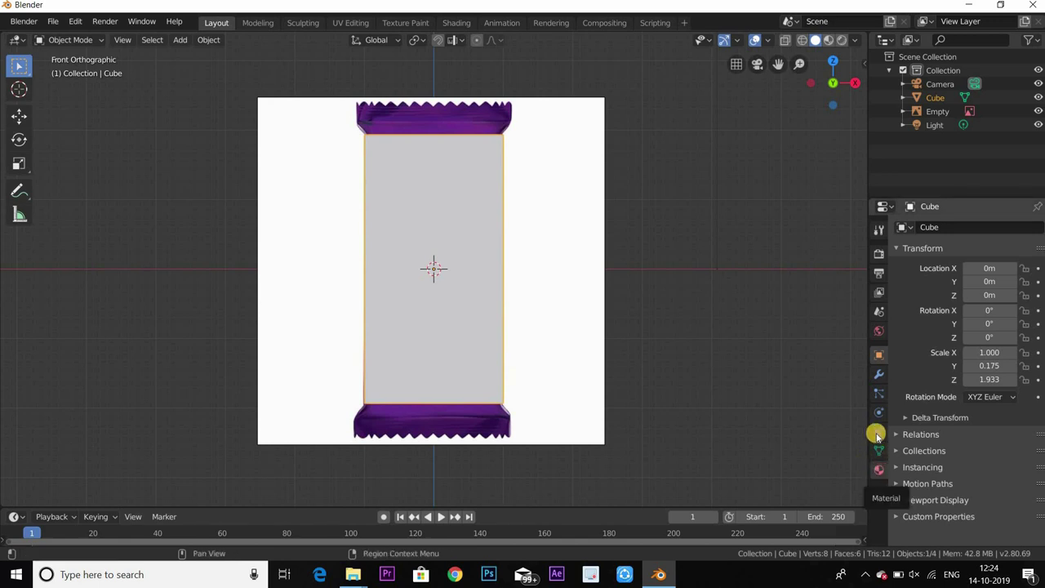
{"action": "left_click", "coordinate": [878, 374]}
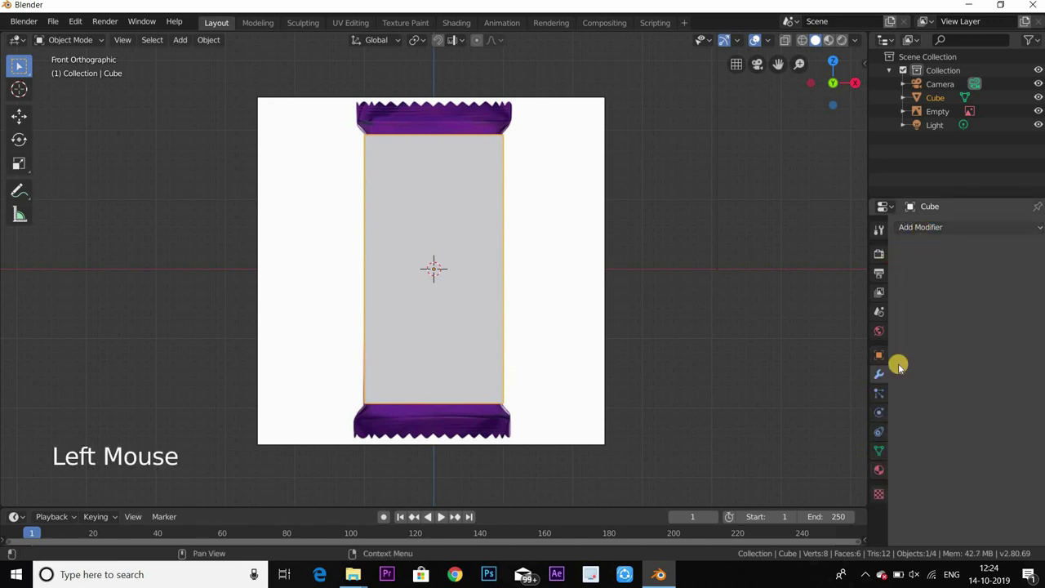
{"action": "left_click", "coordinate": [923, 228]}
{"action": "left_click", "coordinate": [786, 450]}
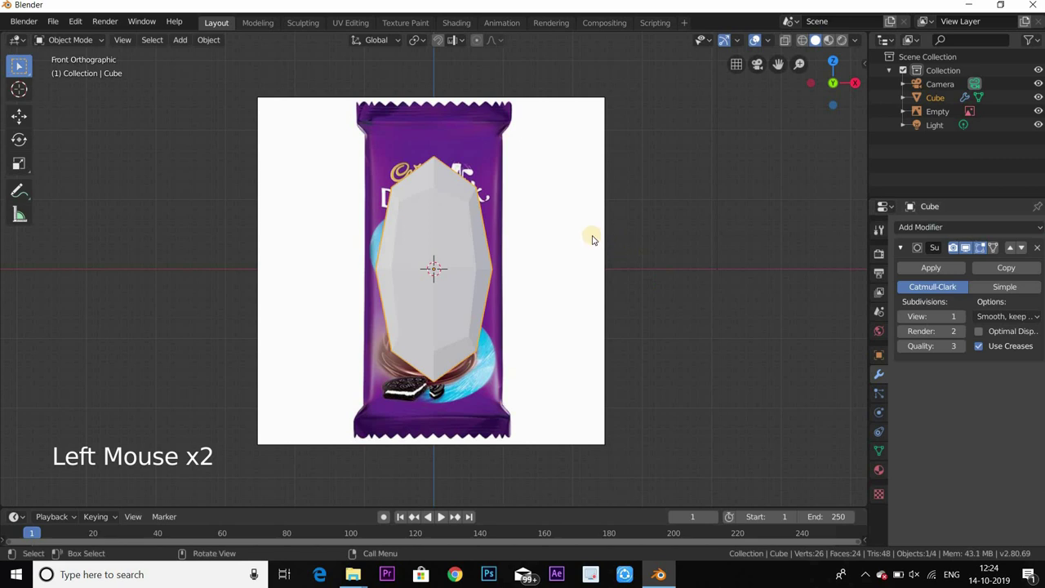
Add a centred vertical loop cut to the slab and bevel it into two edge loops close to the long side edges.
{"action": "key", "text": "Tab"}
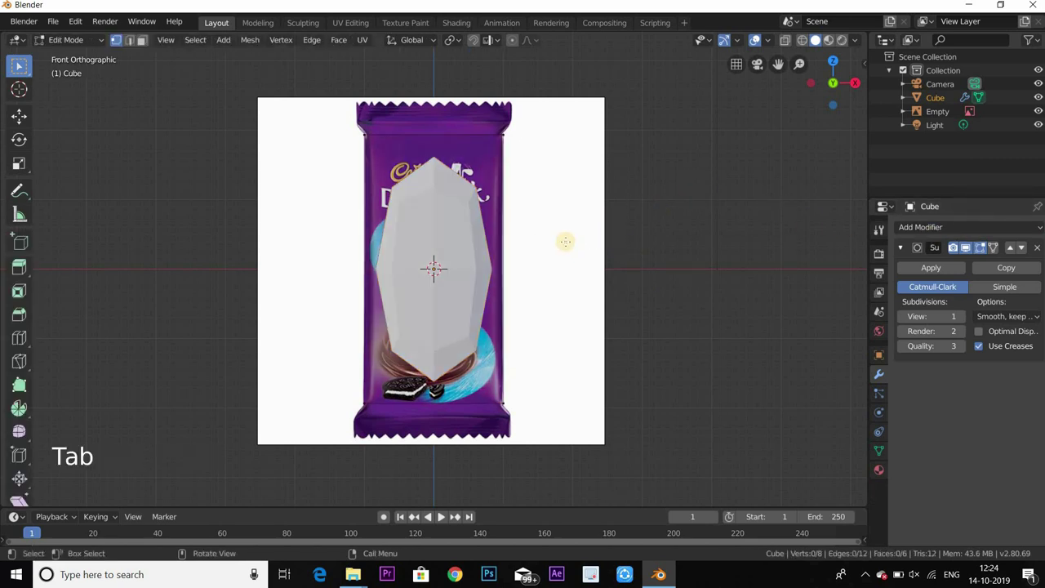
{"action": "key", "text": "Tab"}
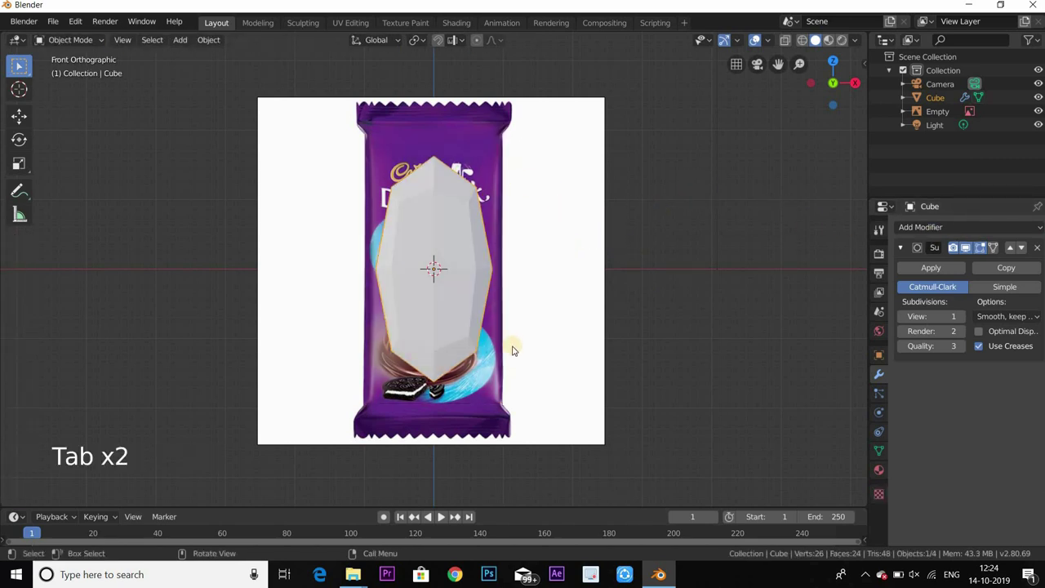
{"action": "scroll", "coordinate": [513, 352], "scroll_direction": "up", "scroll_amount": 1}
{"action": "key", "text": "Tab"}
{"action": "key", "text": "KP_1"}
{"action": "key", "text": "ctrl+r"}
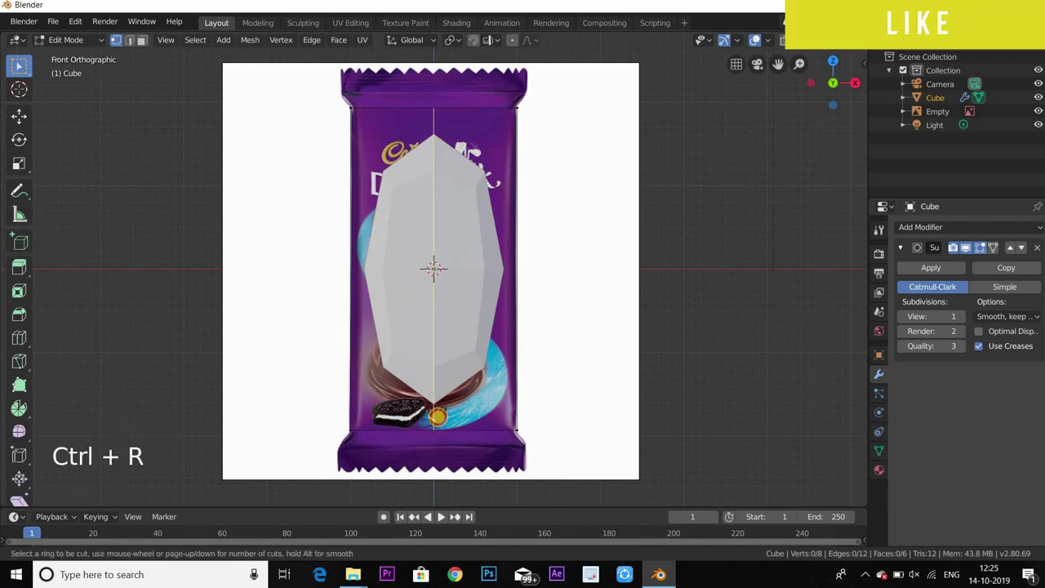
{"action": "left_click", "coordinate": [438, 418]}
{"action": "right_click", "coordinate": [438, 418]}
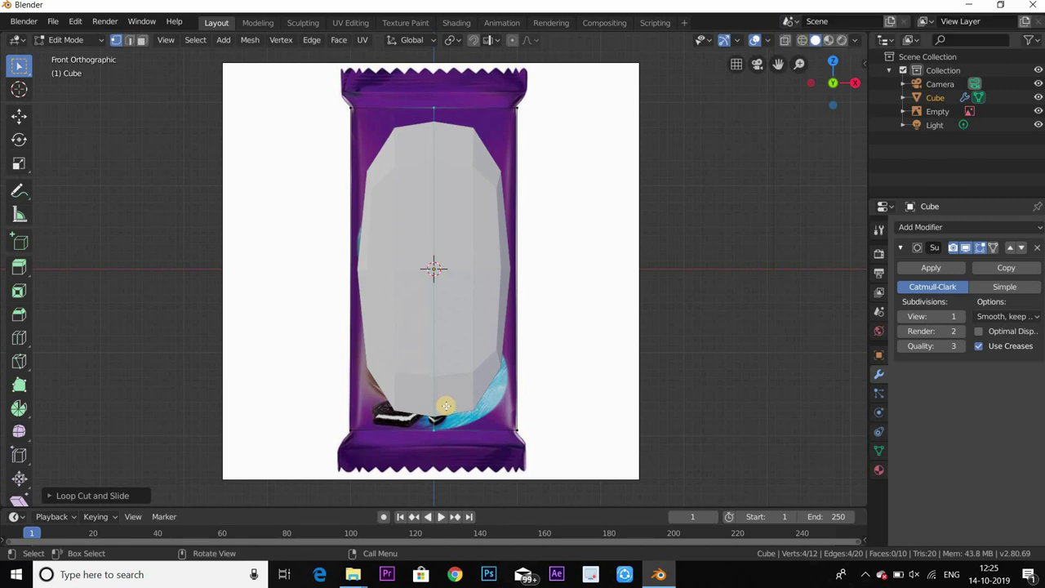
{"action": "left_click", "coordinate": [460, 339], "text": "ctrl"}
{"action": "key", "text": "ctrl+b"}
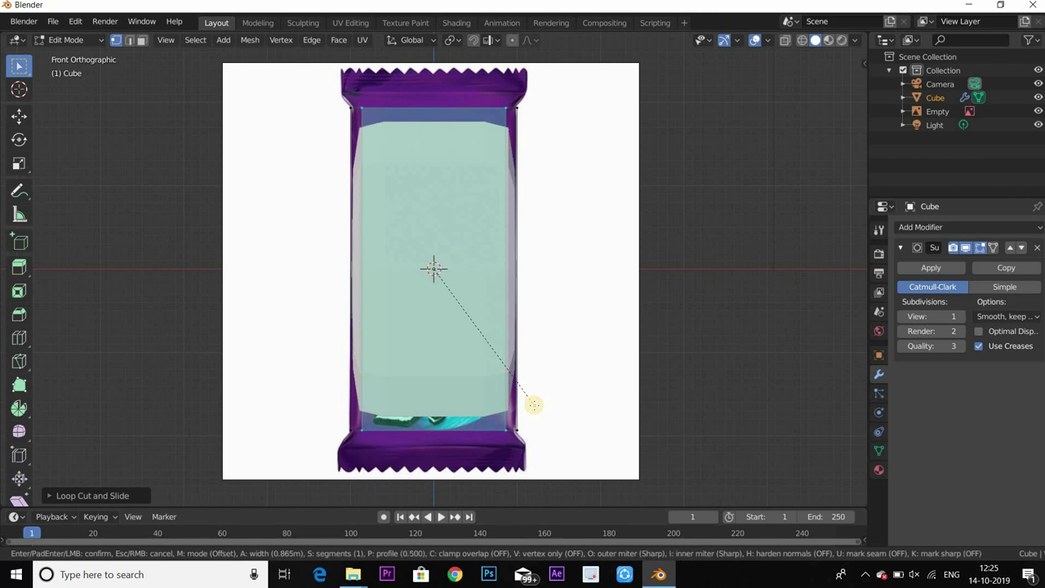
{"action": "left_click", "coordinate": [502, 318]}
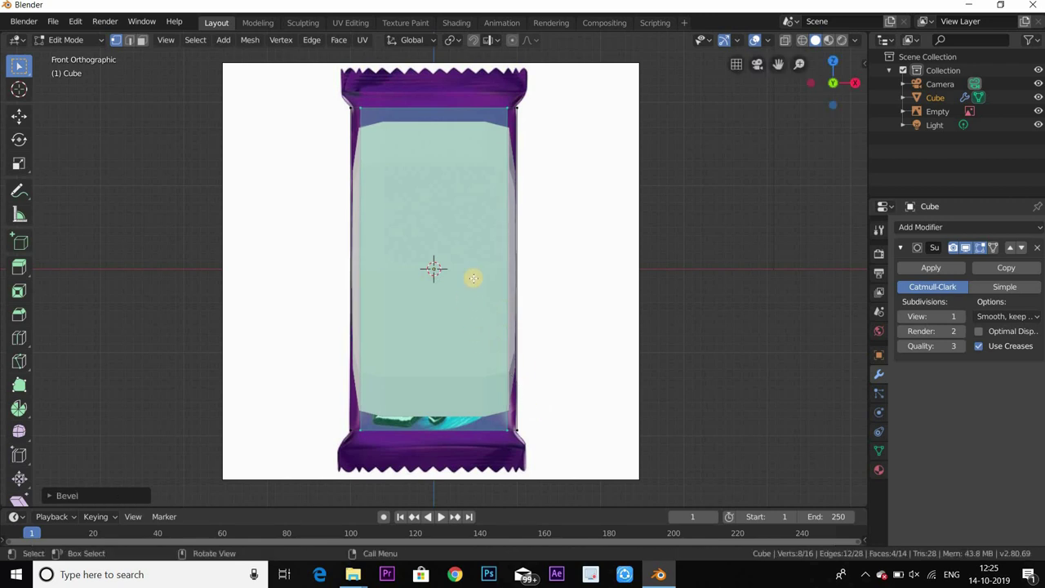
Add a centred horizontal loop cut and bevel it into two edge loops close to the slab's upper and lower ends.
{"action": "key", "text": "ctrl+r"}
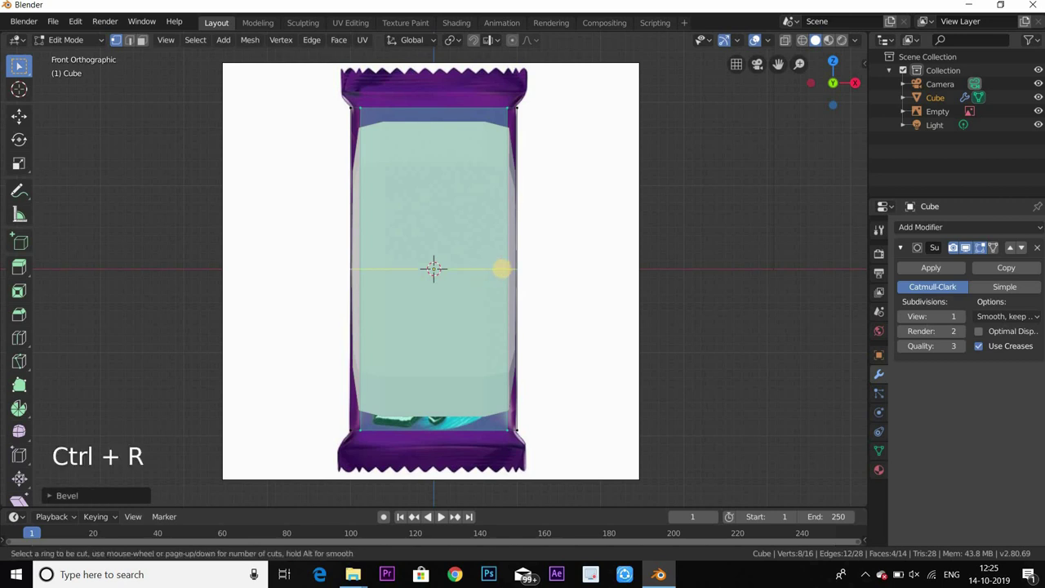
{"action": "left_click", "coordinate": [502, 269]}
{"action": "right_click", "coordinate": [510, 281]}
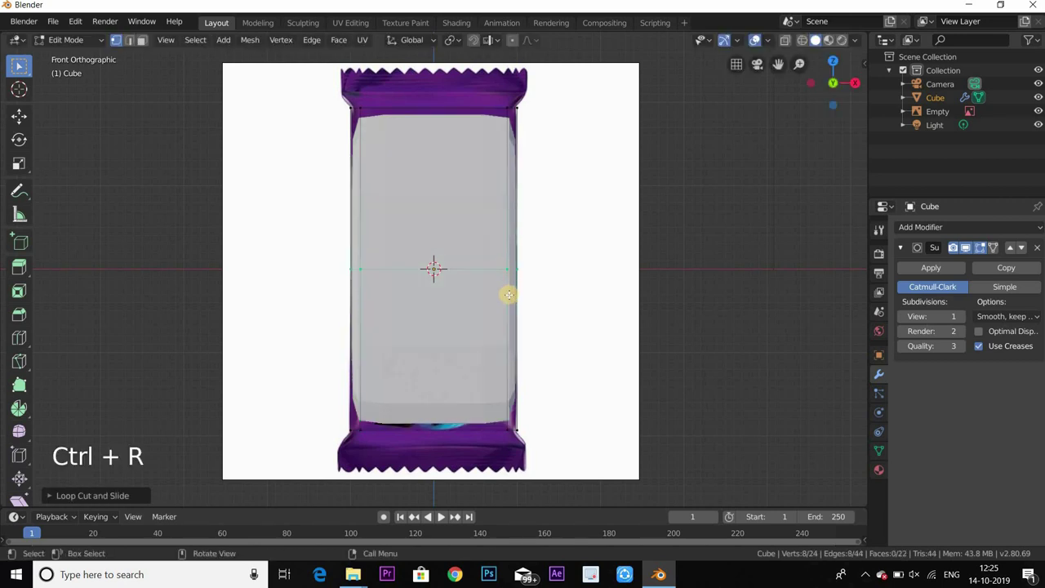
{"action": "key", "text": "ctrl+b"}
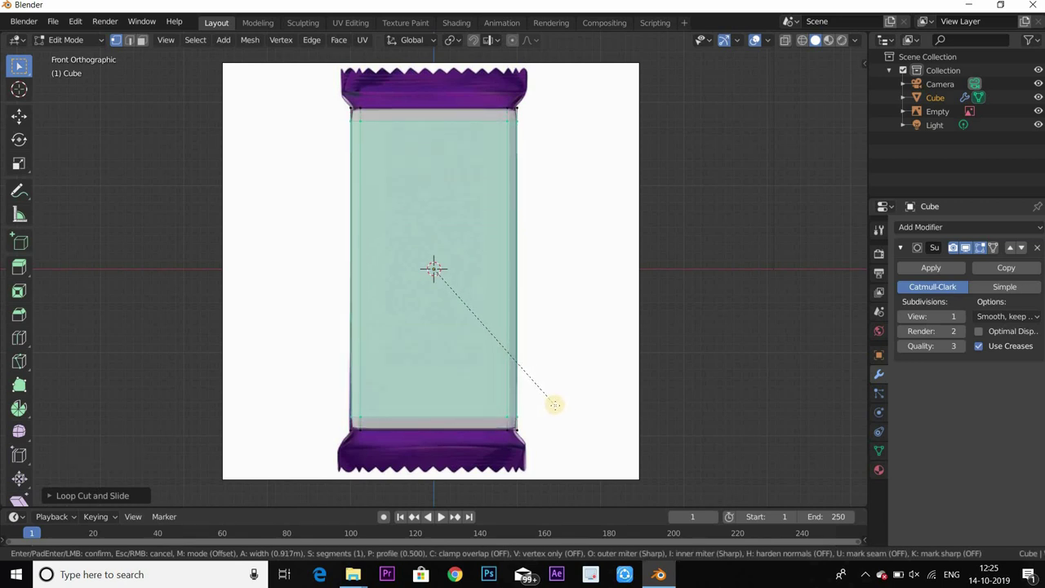
{"action": "left_click", "coordinate": [549, 298]}
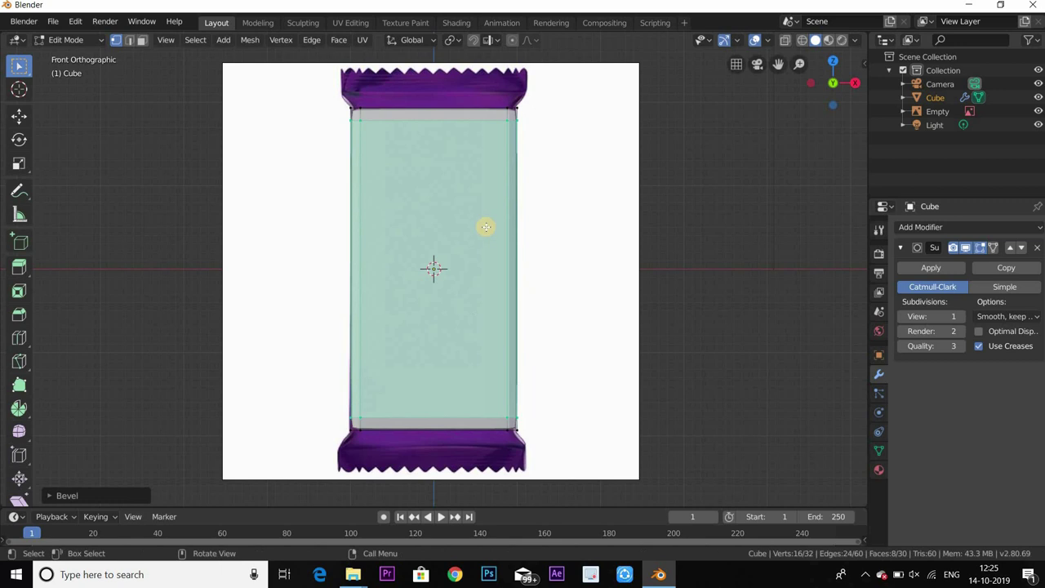
Return to Object Mode and apply smooth shading to the slab.
{"action": "middle_click_drag", "start_coordinate": [414, 227], "coordinate": [548, 261]}
{"action": "key", "text": "Tab"}
{"action": "right_click", "coordinate": [555, 147]}
{"action": "left_click", "coordinate": [455, 175]}
{"action": "right_click", "coordinate": [455, 176]}
{"action": "left_click", "coordinate": [455, 175]}
{"action": "middle_click_drag", "start_coordinate": [501, 210], "coordinate": [416, 221]}
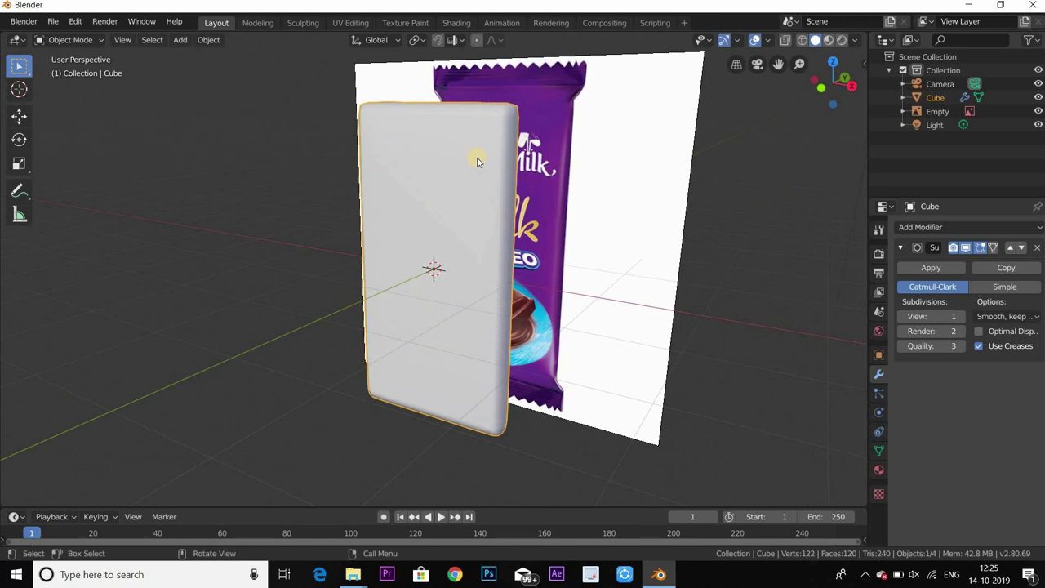
Add nine evenly spaced vertical loop cuts across the slab's front in Edit Mode, without sliding them.
{"action": "middle_click_drag", "start_coordinate": [494, 168], "coordinate": [494, 170]}
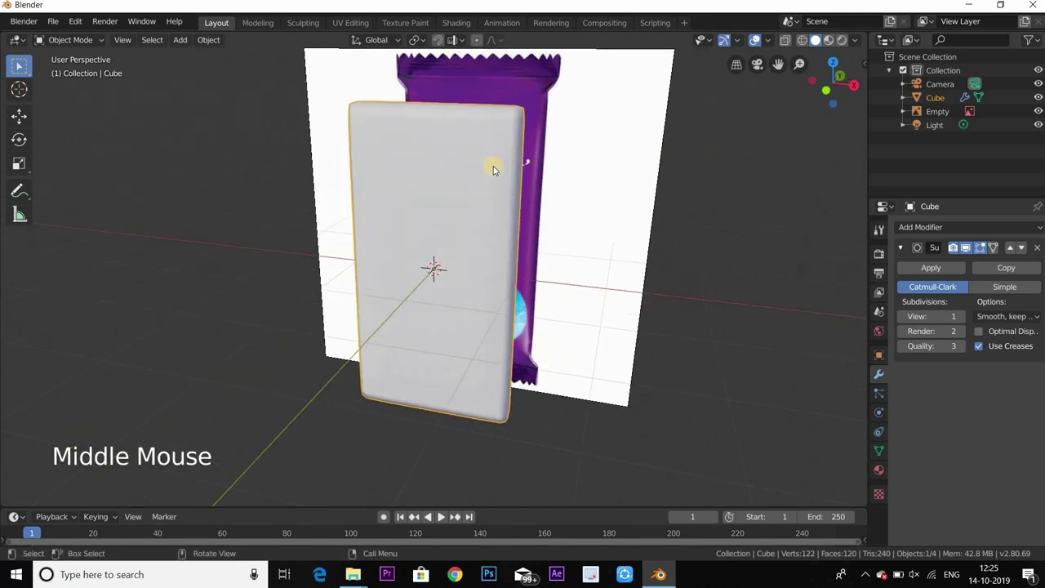
{"action": "key", "text": "KP_1"}
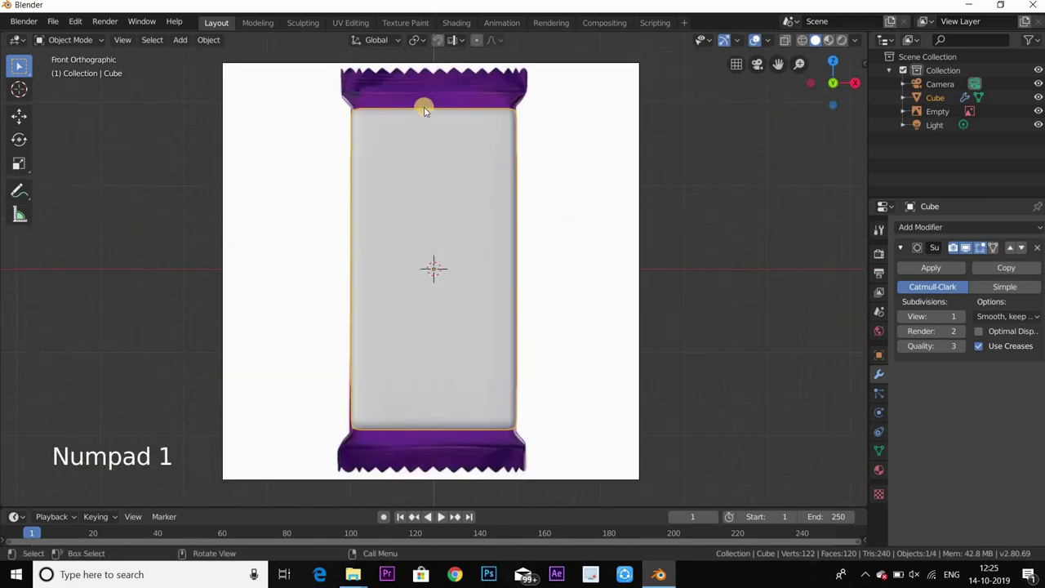
{"action": "key", "text": "Tab"}
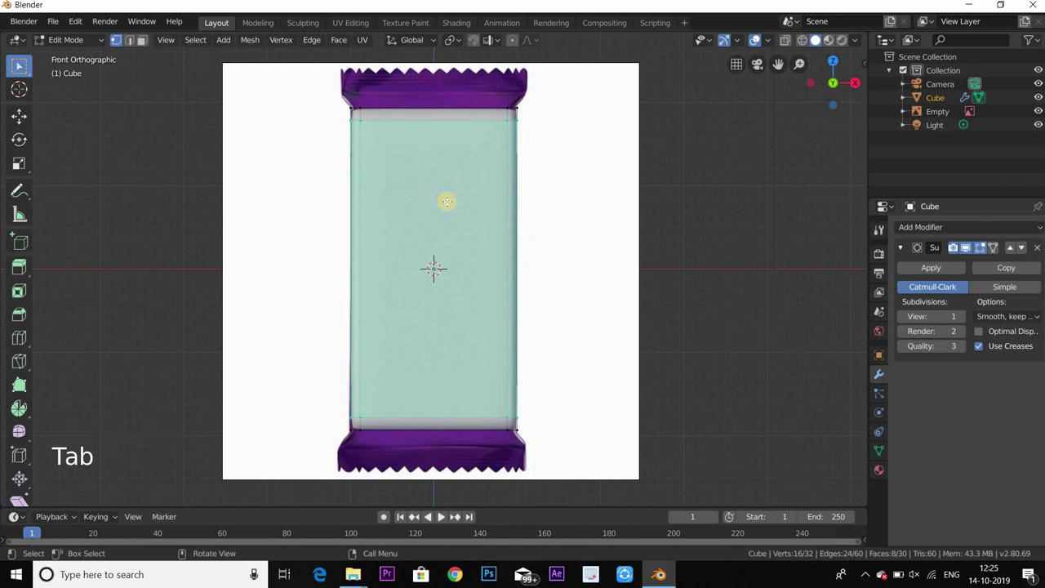
{"action": "key", "text": "ctrl+r"}
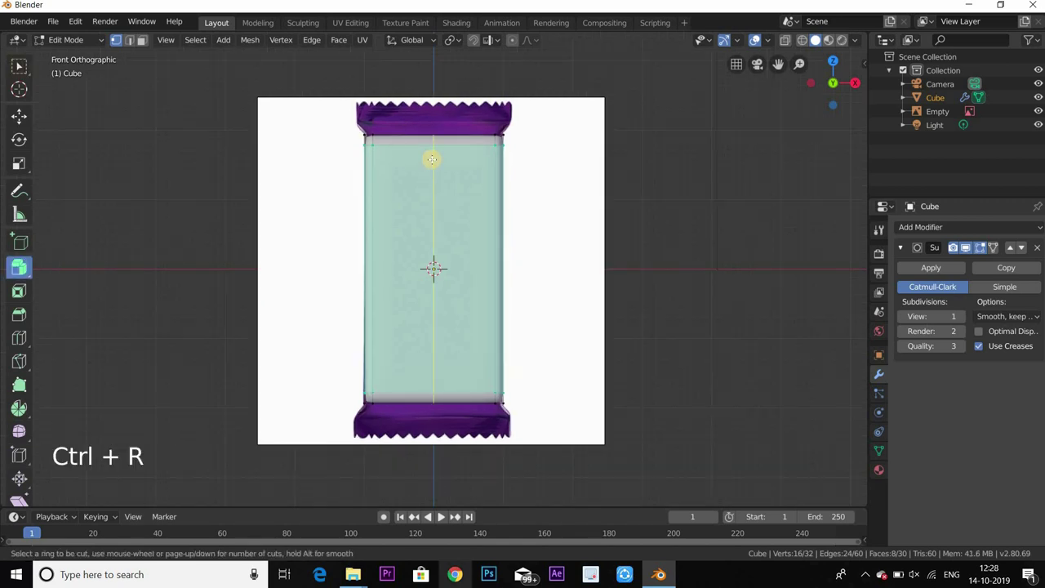
{"action": "scroll", "coordinate": [431, 159], "scroll_direction": "up", "scroll_amount": 11}
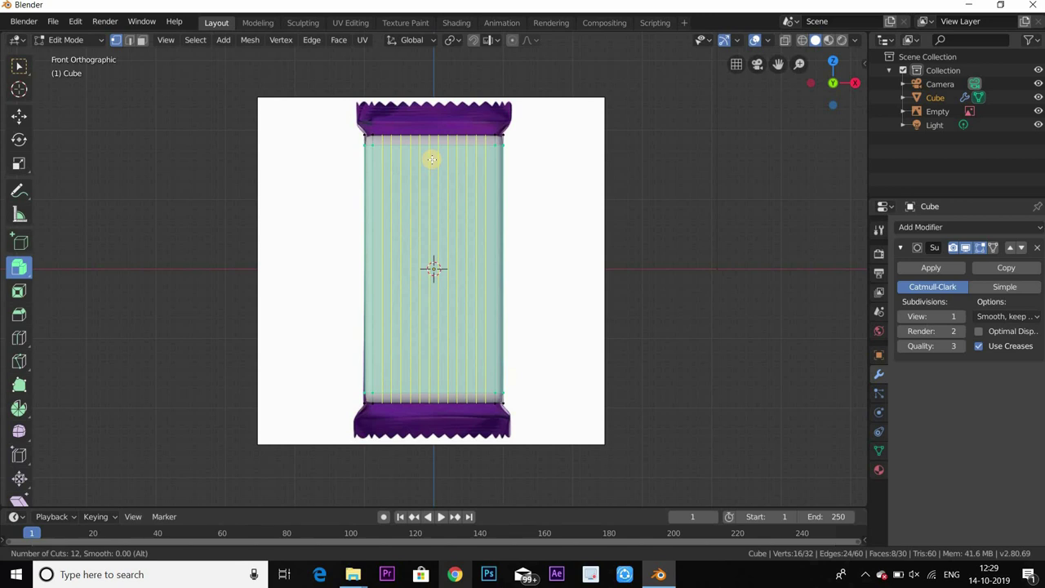
{"action": "scroll", "coordinate": [431, 160], "scroll_direction": "down", "scroll_amount": 3}
{"action": "scroll", "coordinate": [431, 159], "scroll_direction": "down", "scroll_amount": 1}
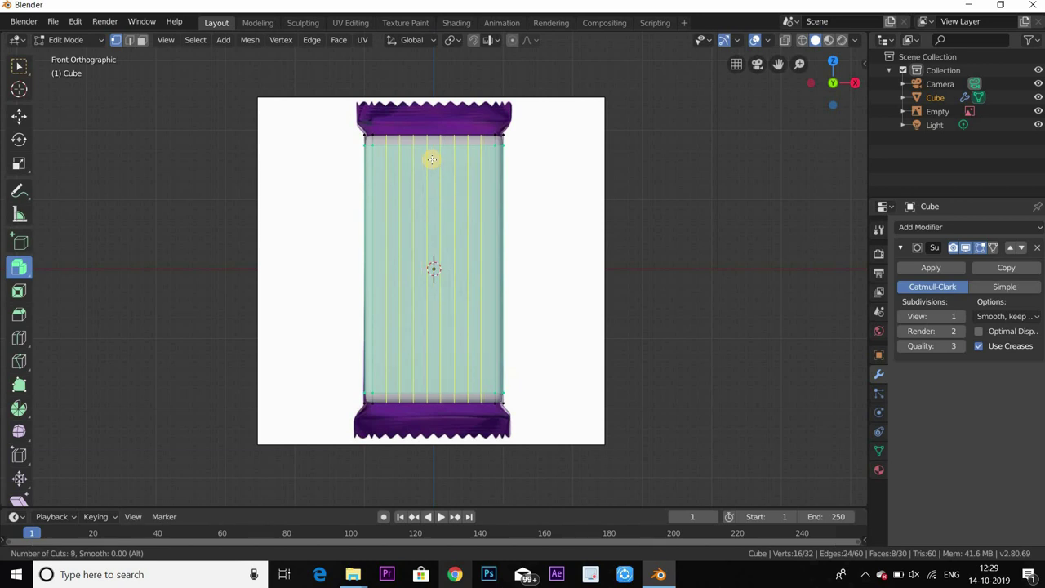
{"action": "scroll", "coordinate": [431, 159], "scroll_direction": "up", "scroll_amount": 1}
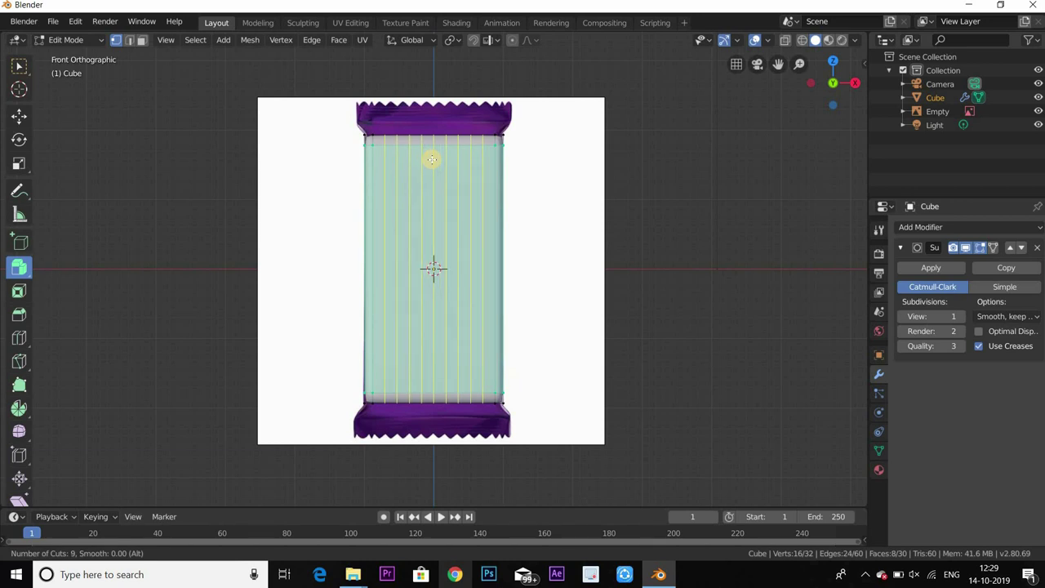
{"action": "left_click", "coordinate": [432, 159]}
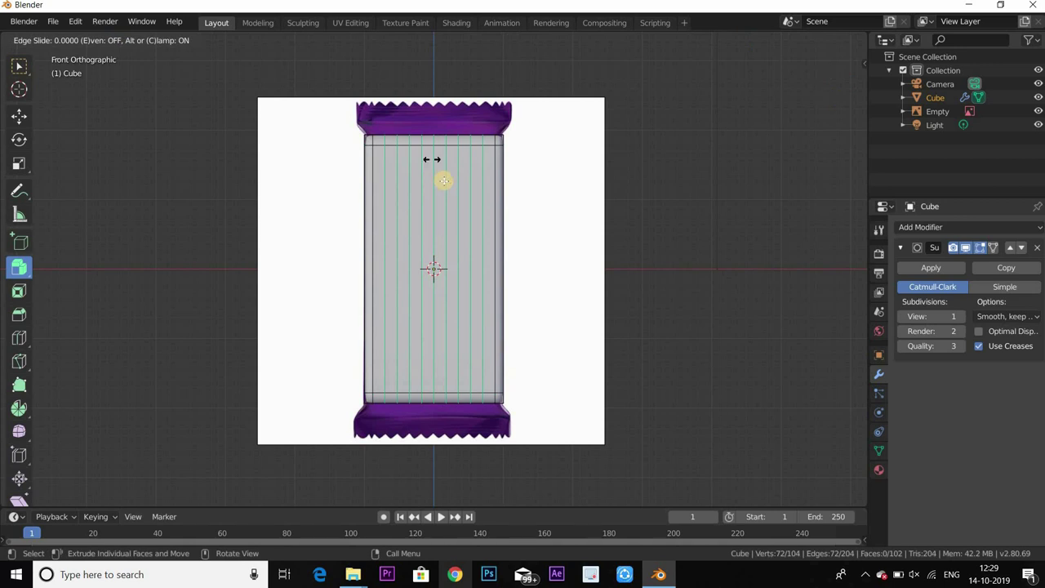
{"action": "left_click", "coordinate": [441, 178]}
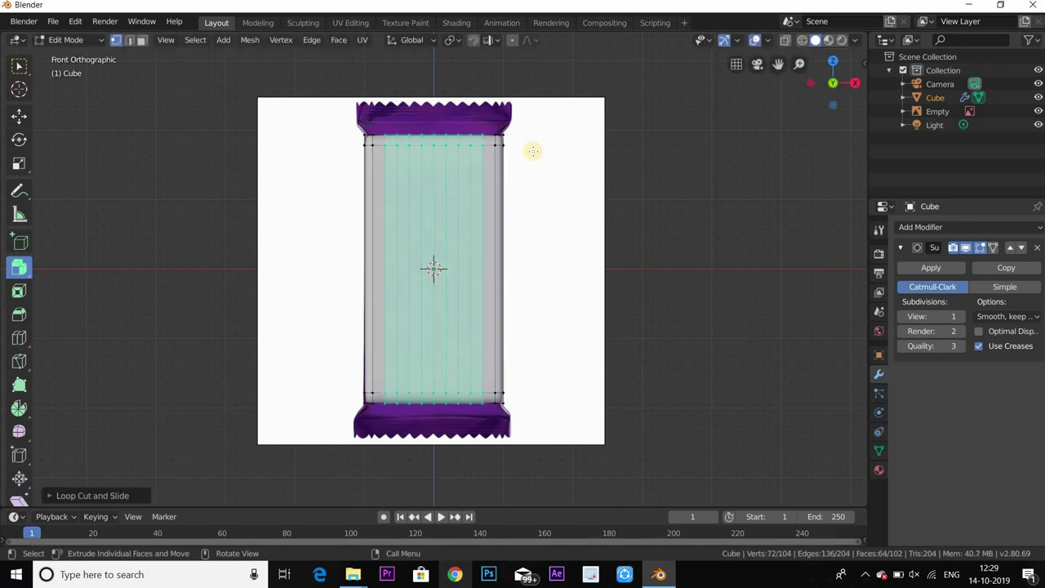
With face selection and X-ray on, select all faces along the slab's upper and lower ends.
{"action": "left_click", "coordinate": [141, 44]}
{"action": "scroll", "coordinate": [424, 89], "scroll_direction": "up", "scroll_amount": 2}
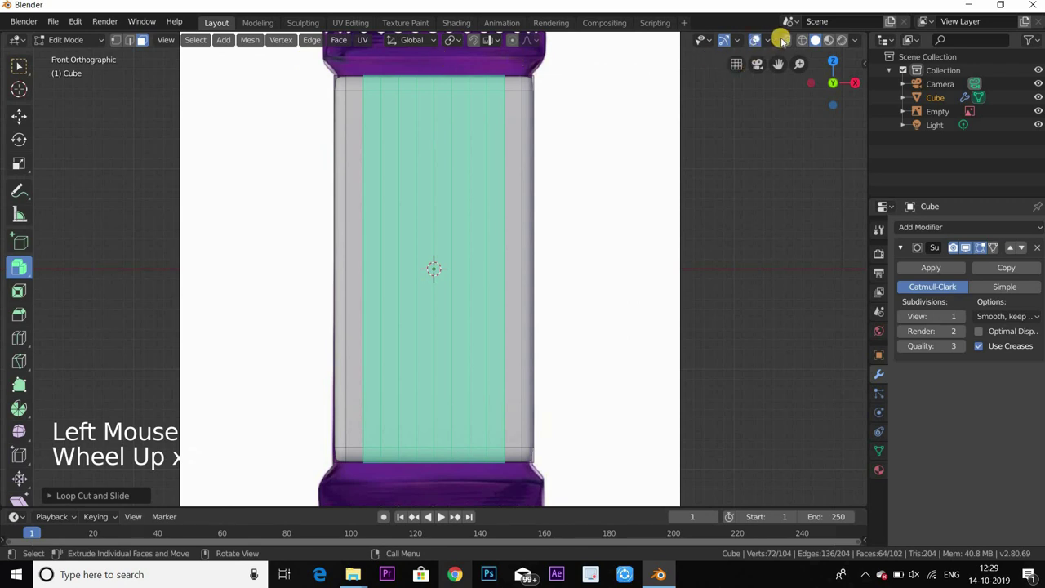
{"action": "left_click", "coordinate": [742, 44]}
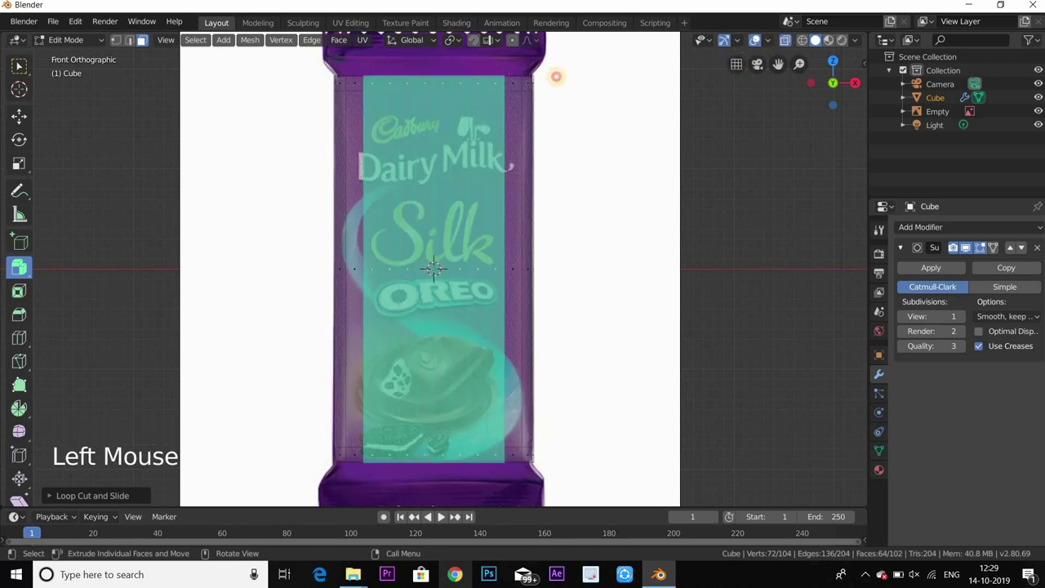
{"action": "key", "text": "ctrl+z"}
{"action": "left_click", "coordinate": [553, 77]}
{"action": "left_click", "coordinate": [19, 66]}
{"action": "left_click_drag", "start_coordinate": [315, 66], "coordinate": [572, 80]}
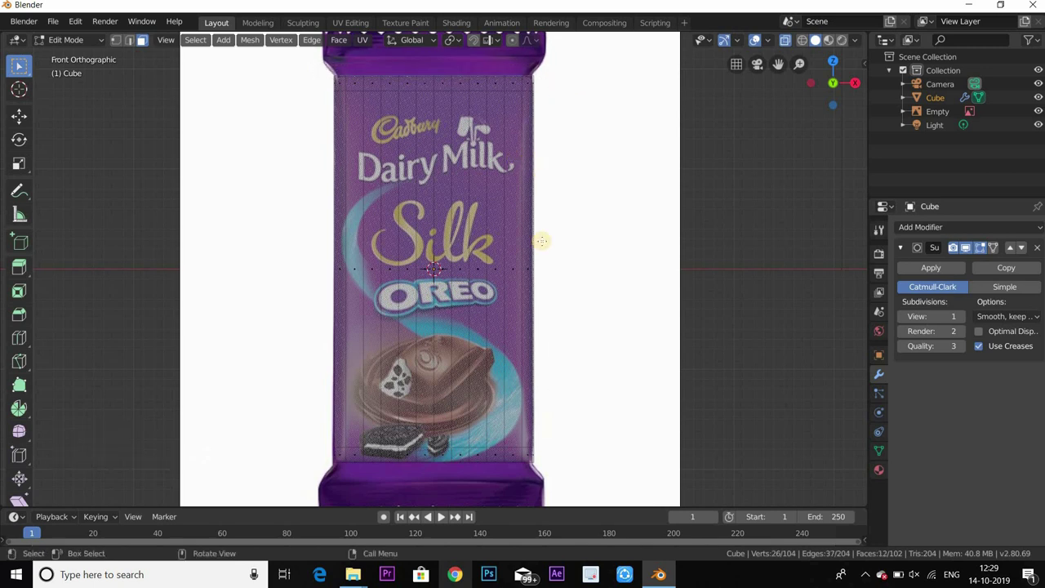
{"action": "key", "text": "shift"}
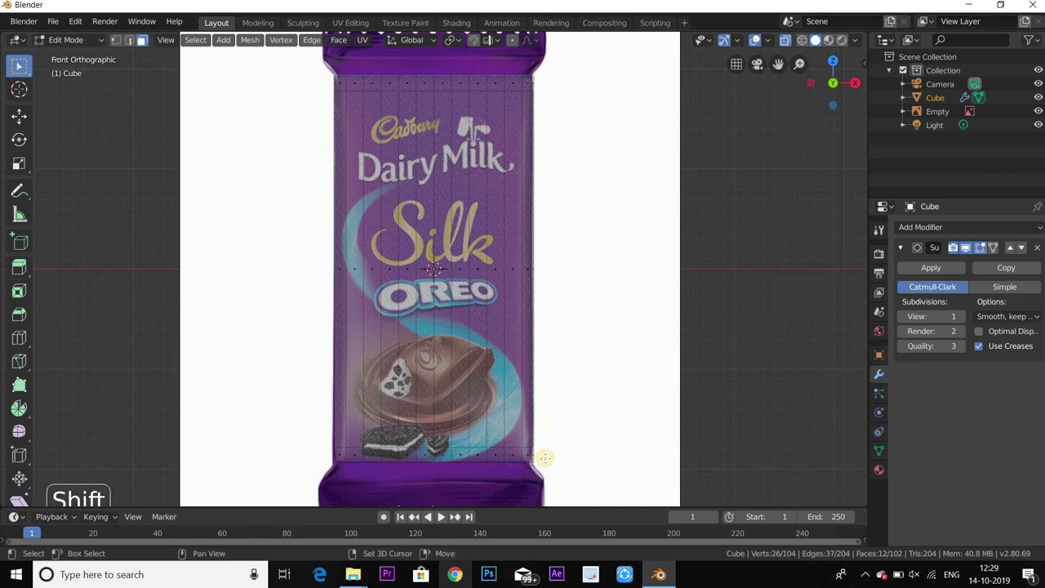
{"action": "left_click_drag", "start_coordinate": [547, 459], "coordinate": [252, 479], "text": "shift"}
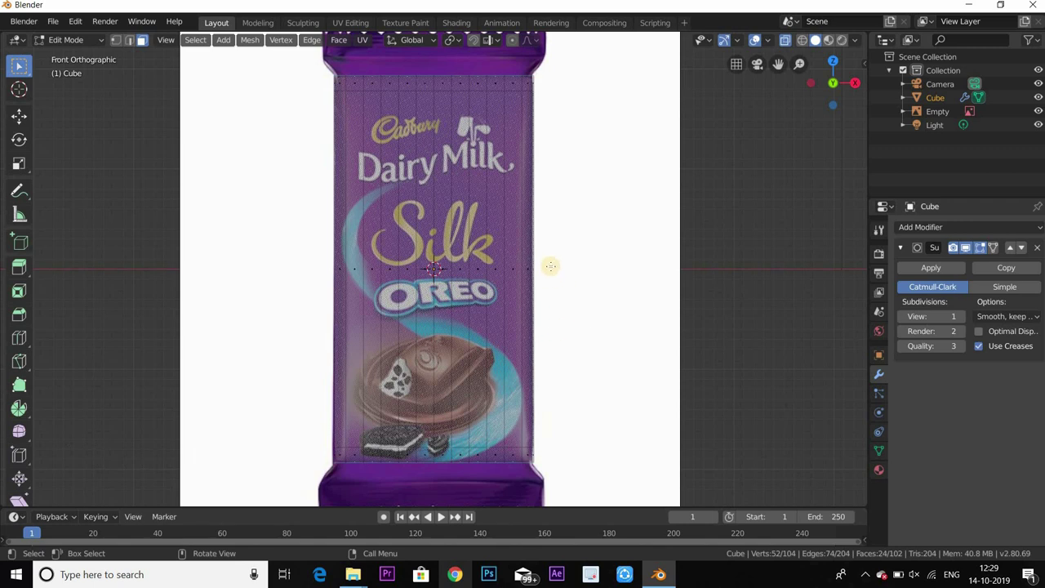
Extrude the selected end faces, scaling them to about 1.12 along Z and 1.16 along X to match the wrapper's flare.
{"action": "key", "text": "e"}
{"action": "left_click", "coordinate": [586, 277]}
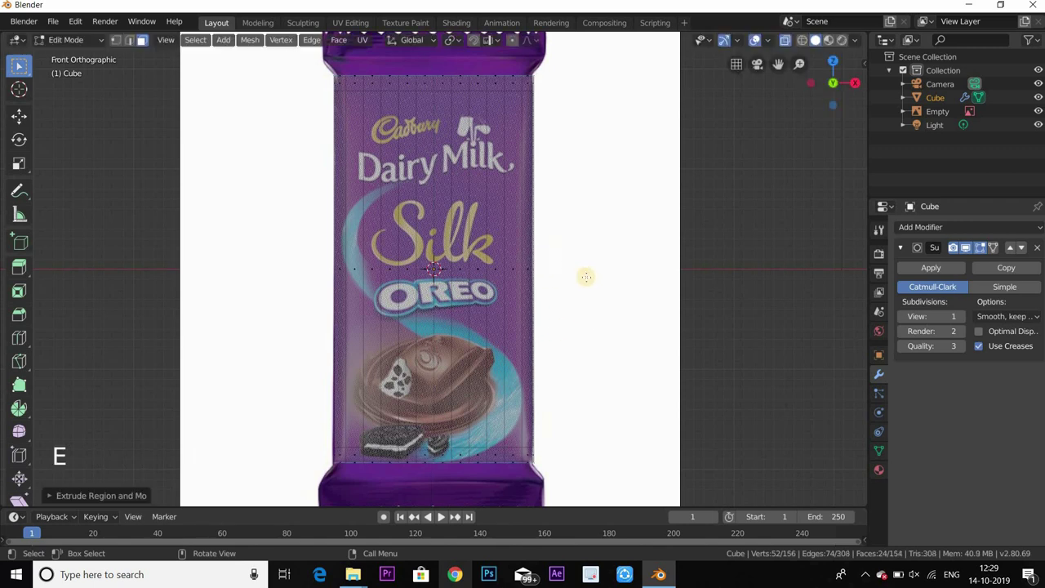
{"action": "key", "text": "s"}
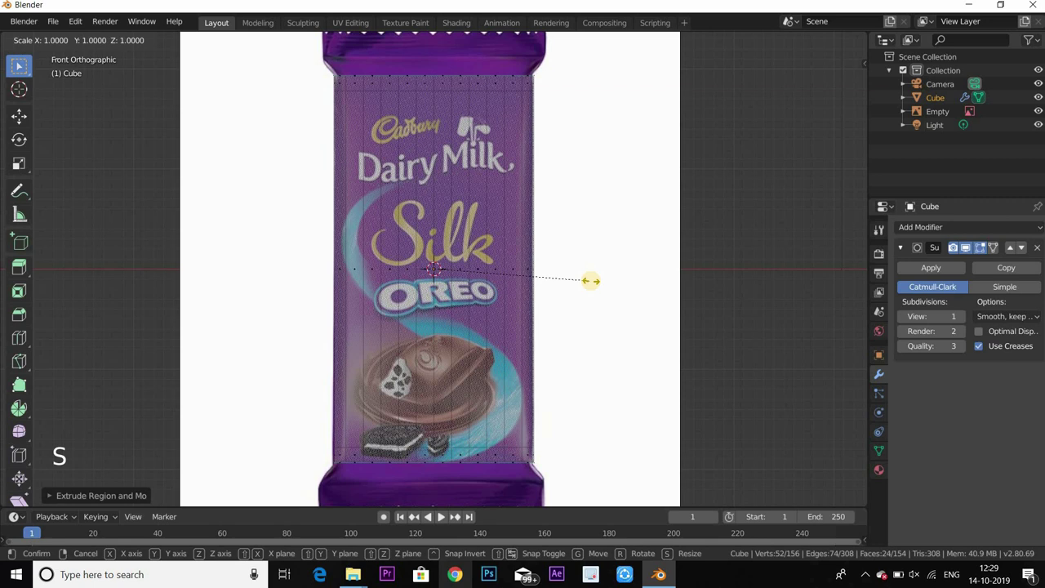
{"action": "key", "text": "z"}
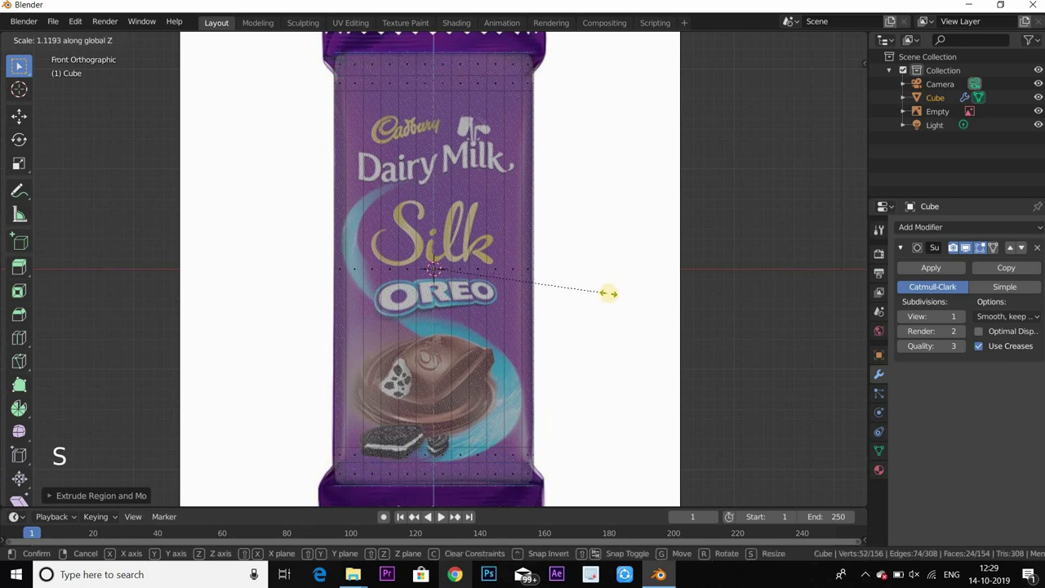
{"action": "left_click", "coordinate": [609, 293]}
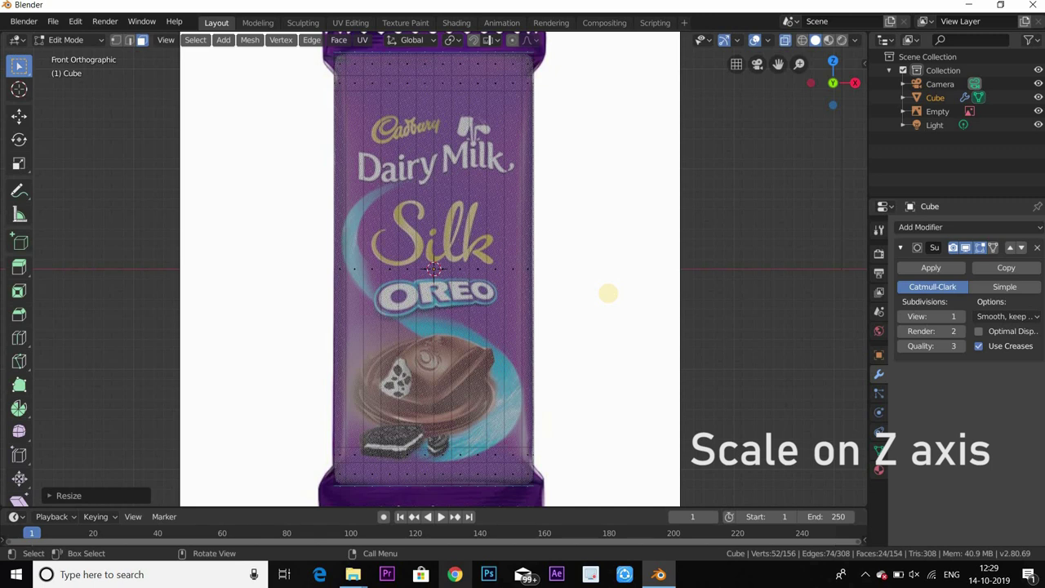
{"action": "key", "text": "s"}
{"action": "key", "text": "x"}
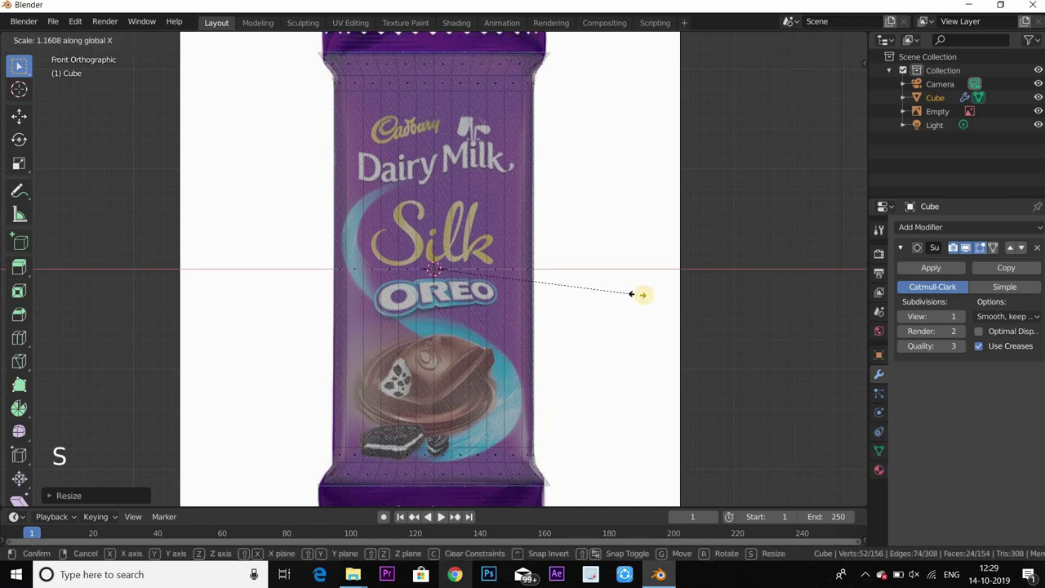
{"action": "left_click", "coordinate": [630, 292]}
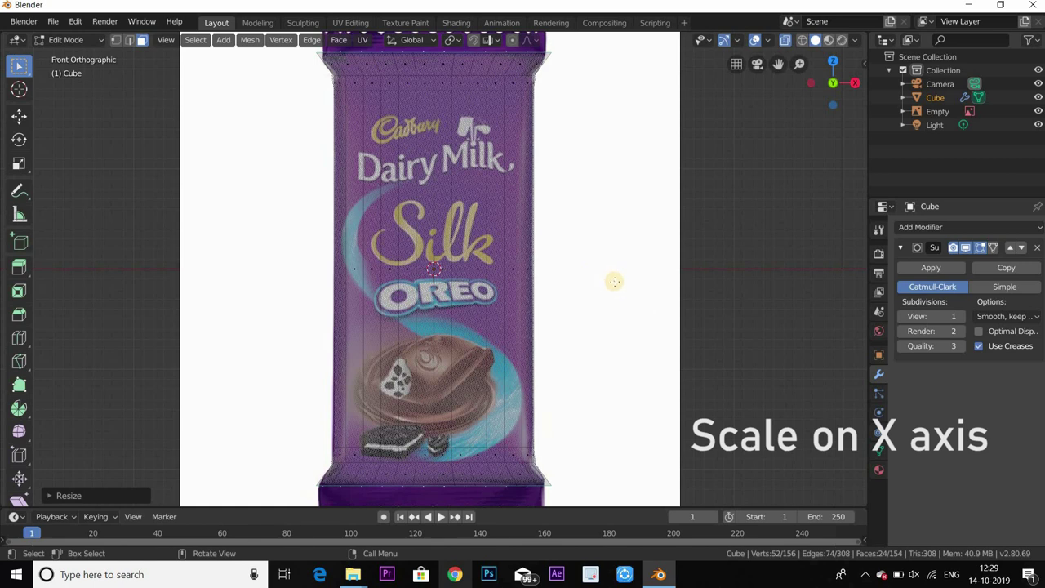
Turn off X-ray and flatten the extruded end faces by scaling them to about 0.2 along Y.
{"action": "middle_click_drag", "start_coordinate": [684, 313], "coordinate": [786, 35]}
{"action": "scroll", "coordinate": [608, 192], "scroll_direction": "down", "scroll_amount": 2}
{"action": "left_click", "coordinate": [785, 39]}
{"action": "middle_click_drag", "start_coordinate": [553, 136], "coordinate": [552, 150]}
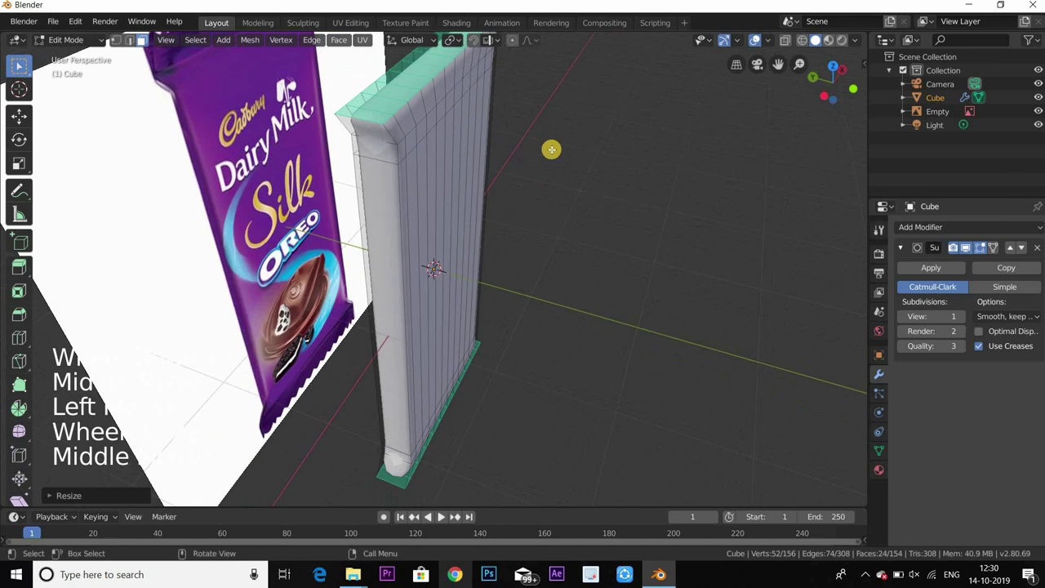
{"action": "key", "text": "s"}
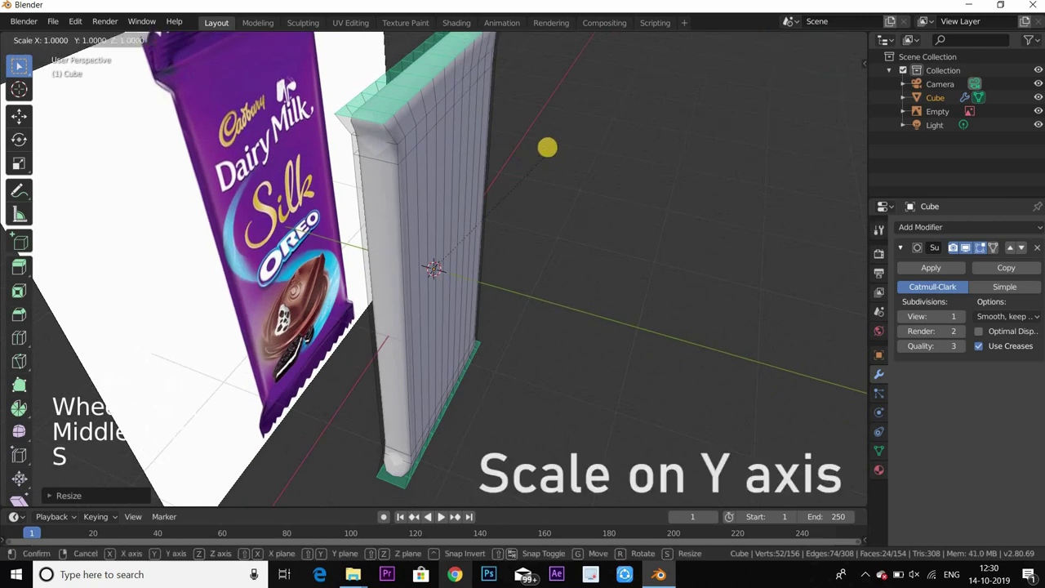
{"action": "key", "text": "y"}
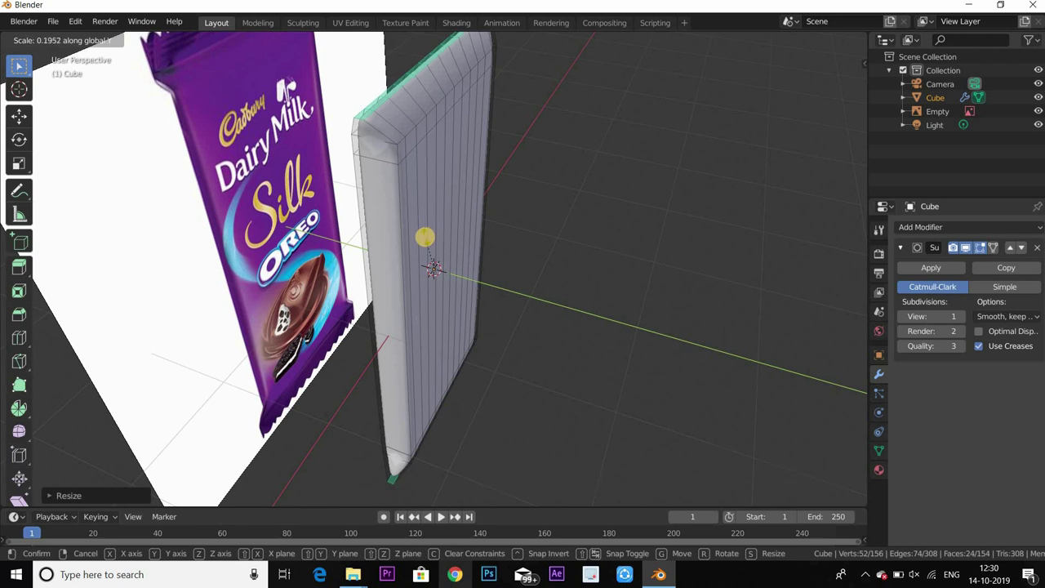
{"action": "left_click", "coordinate": [426, 237]}
Extrude the flattened end faces again in front view and scale them to about 1.08 along Z to form the seal strips.
{"action": "middle_click_drag", "start_coordinate": [581, 180], "coordinate": [541, 188]}
{"action": "key", "text": "KP_1"}
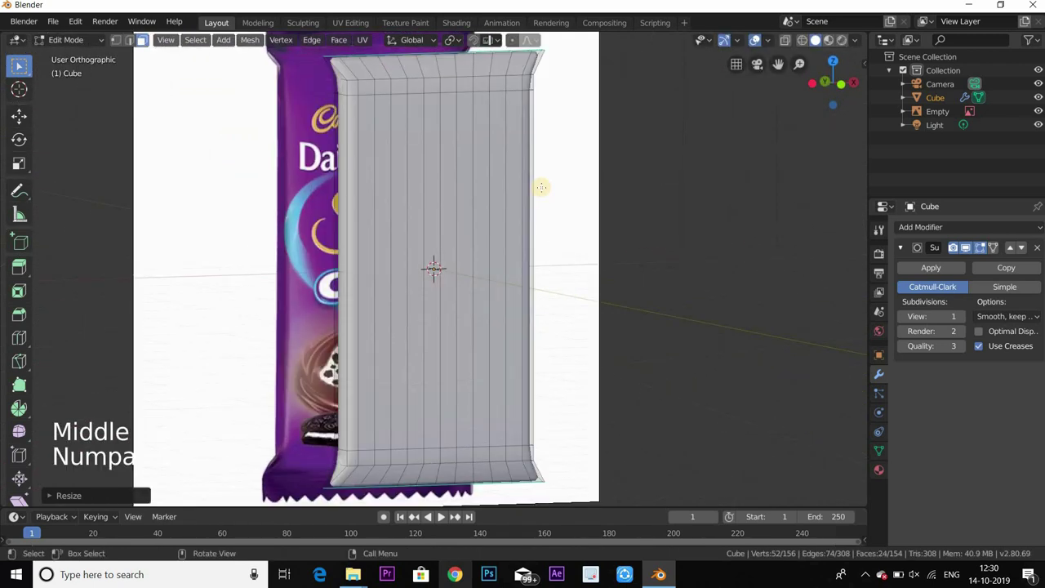
{"action": "scroll", "coordinate": [554, 186], "scroll_direction": "down", "scroll_amount": 1}
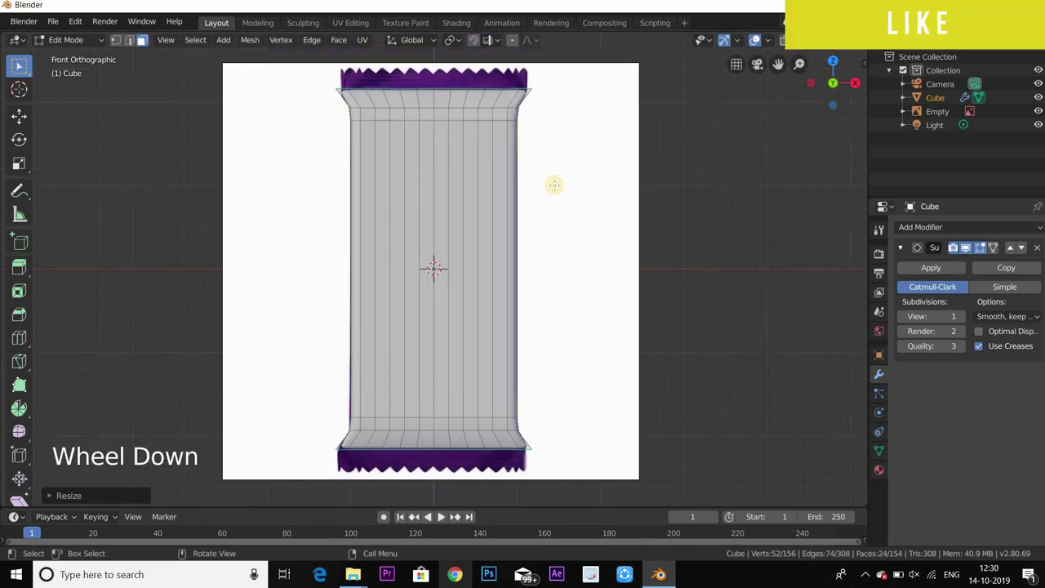
{"action": "key", "text": "e"}
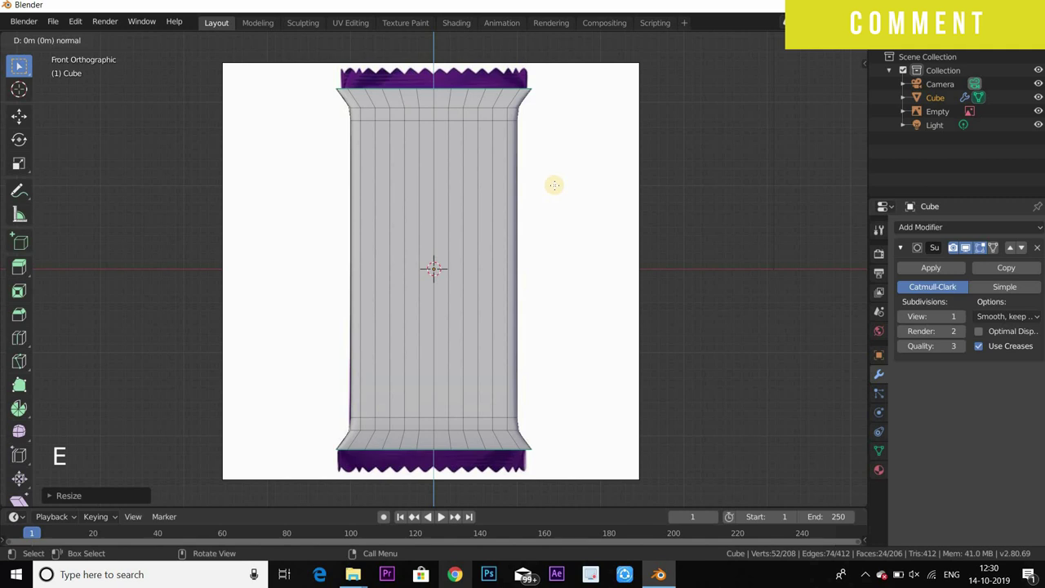
{"action": "right_click", "coordinate": [554, 186]}
{"action": "key", "text": "s"}
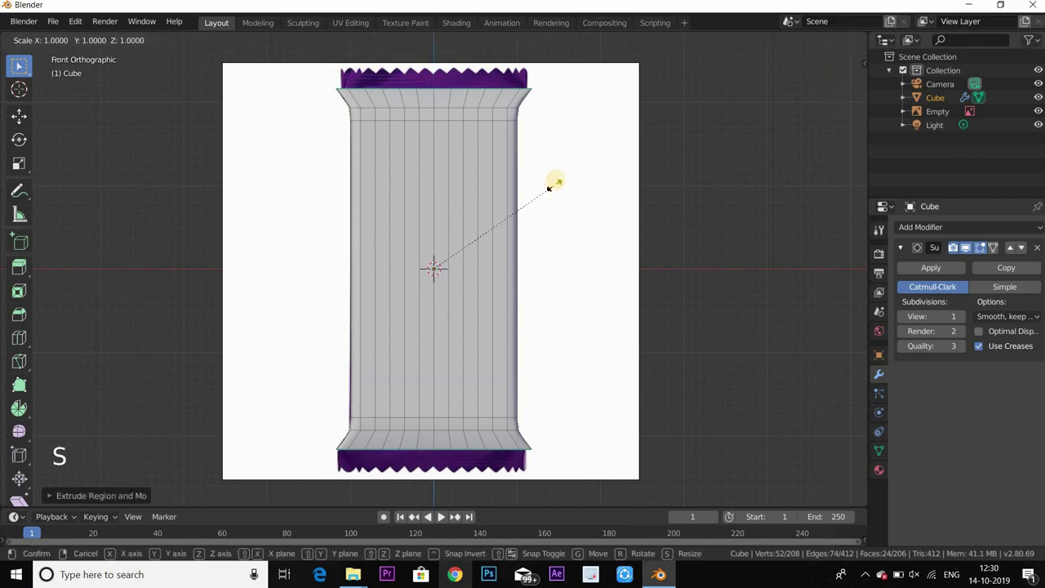
{"action": "key", "text": "z"}
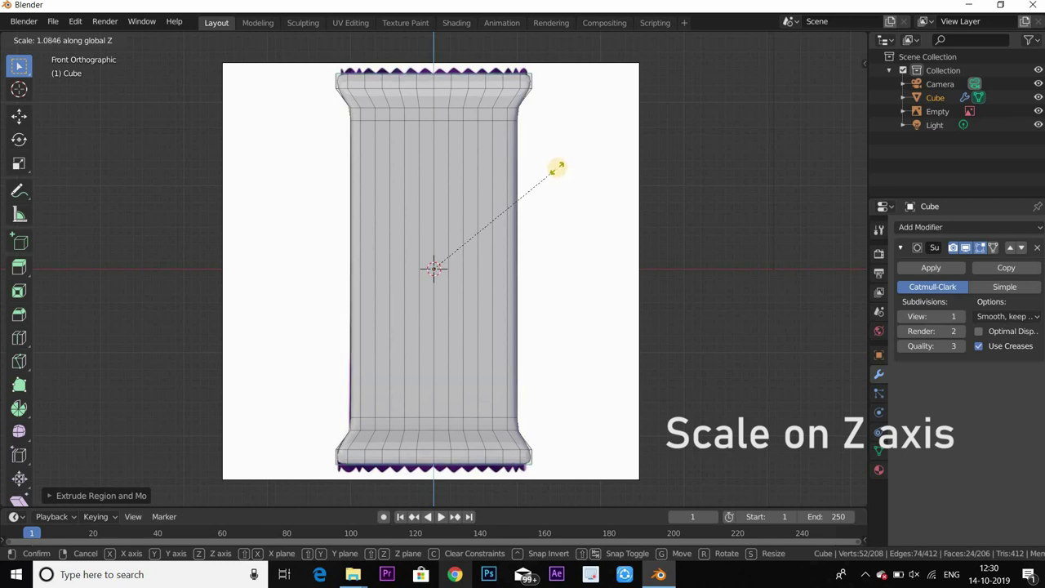
{"action": "left_click", "coordinate": [575, 175]}
Activate the Extrude Individual tool and set the pivot point to Individual Origins.
{"action": "middle_click_drag", "start_coordinate": [577, 180], "coordinate": [679, 232]}
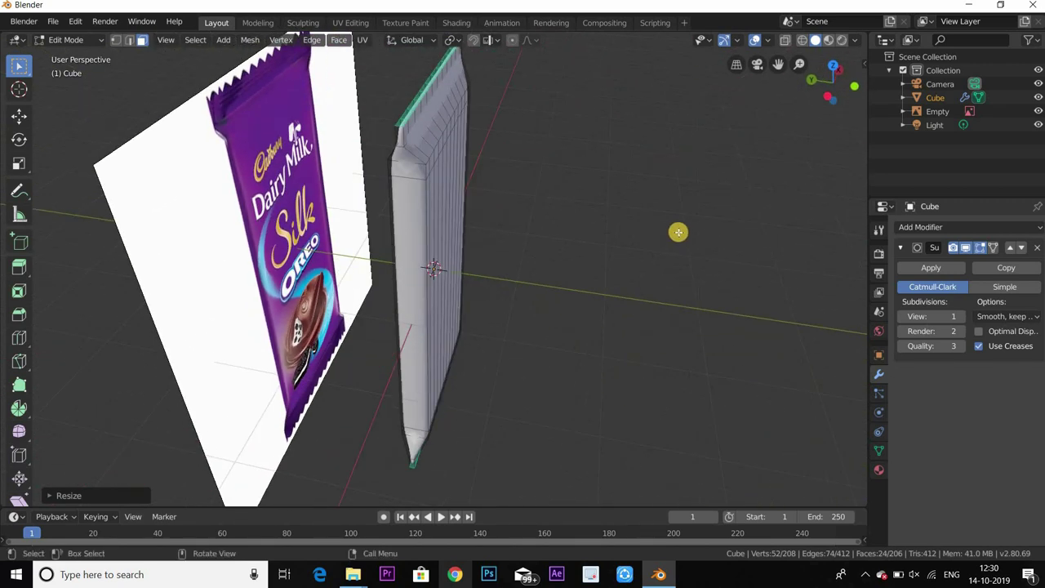
{"action": "key", "text": "KP_1"}
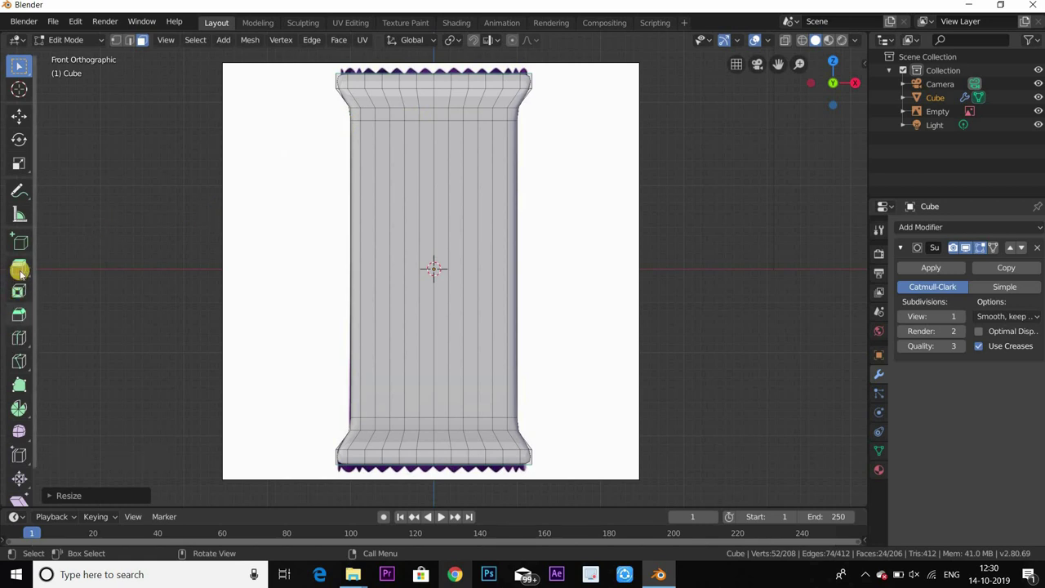
{"action": "left_click_drag", "start_coordinate": [20, 273], "coordinate": [90, 327]}
{"action": "left_click", "coordinate": [452, 38]}
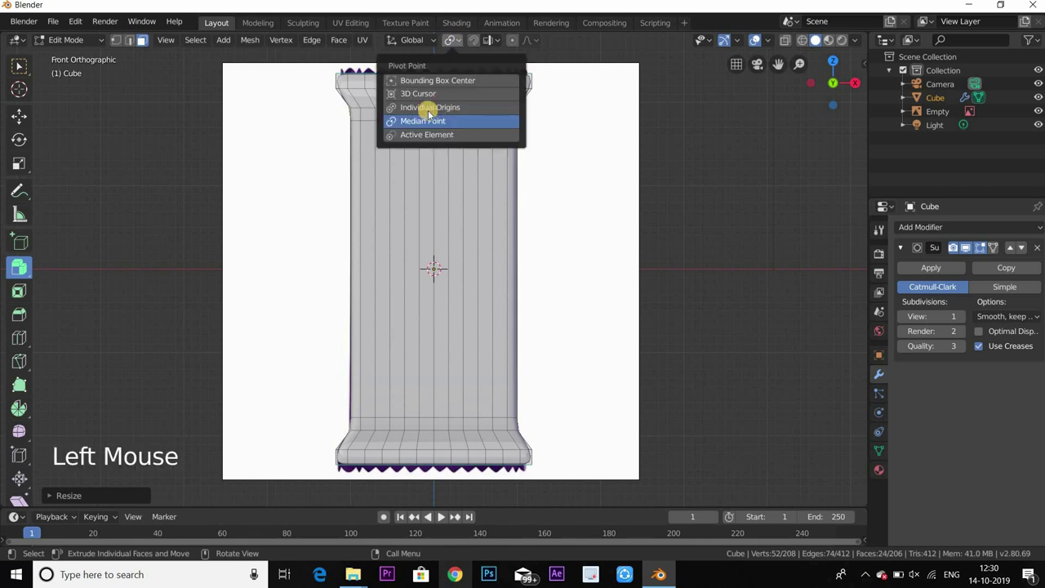
{"action": "left_click", "coordinate": [410, 108]}
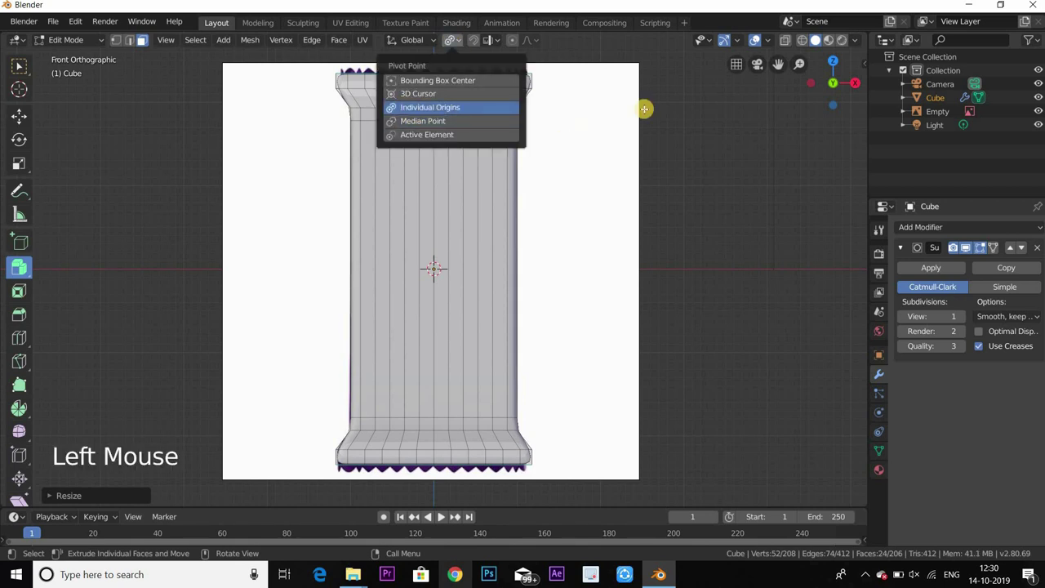
Extrude the end faces individually outward, then scale them to about 0.17 along X to form the zigzag teeth.
{"action": "scroll", "coordinate": [433, 268], "scroll_direction": "down", "scroll_amount": 1}
{"action": "left_click_drag", "start_coordinate": [438, 255], "coordinate": [435, 270]}
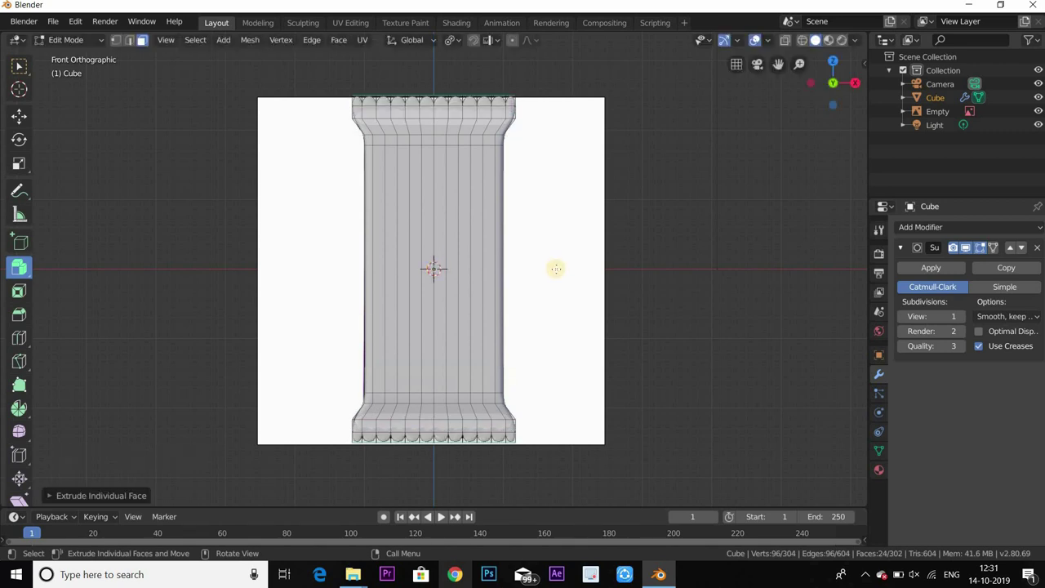
{"action": "key", "text": "s"}
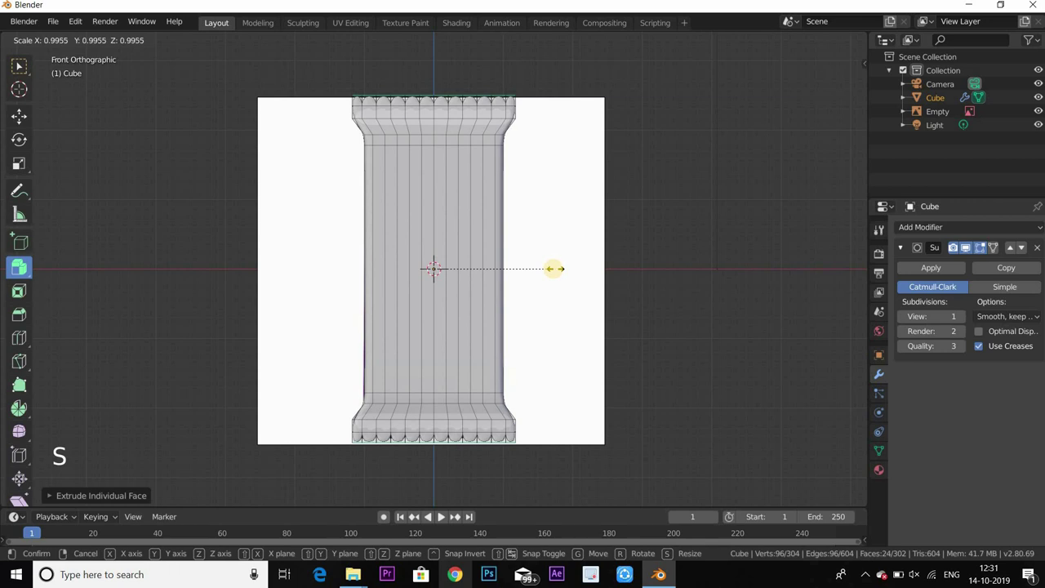
{"action": "key", "text": "x"}
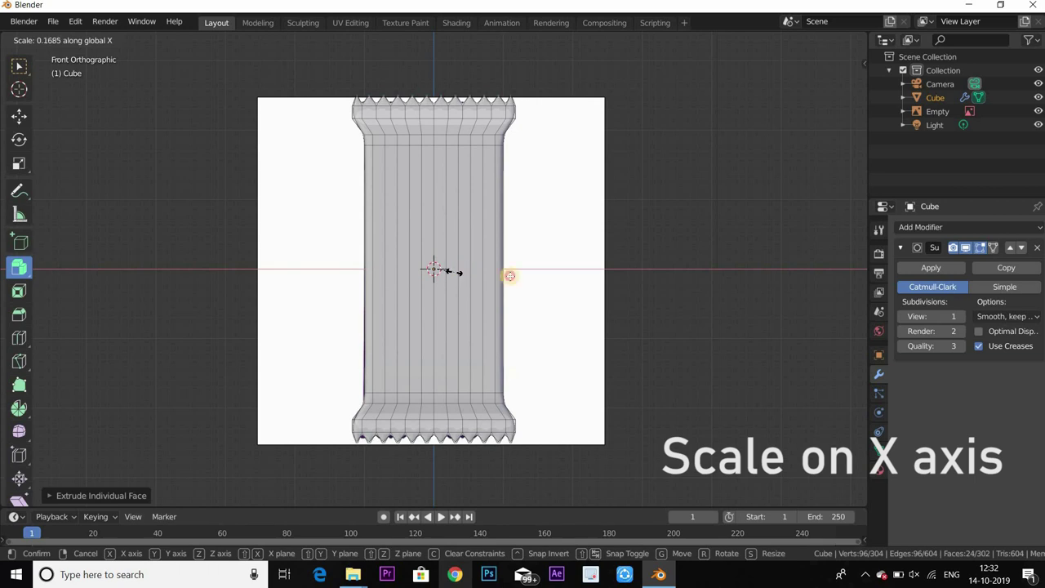
{"action": "left_click", "coordinate": [454, 271]}
Inspect the wrapper's smoothed shape and toothed ends in Object Mode from several angles.
{"action": "key", "text": "Tab"}
{"action": "left_click", "coordinate": [693, 264]}
{"action": "middle_click_drag", "start_coordinate": [694, 264], "coordinate": [483, 256]}
{"action": "scroll", "coordinate": [534, 320], "scroll_direction": "down", "scroll_amount": 2}
{"action": "middle_click_drag", "start_coordinate": [534, 319], "coordinate": [451, 426]}
{"action": "left_click", "coordinate": [487, 245]}
{"action": "scroll", "coordinate": [487, 245], "scroll_direction": "up", "scroll_amount": 2}
Add one lengthwise loop cut through the wrapper's thickness in Edit Mode, slide it sideways, and check the smoothed shape in Object Mode.
{"action": "key", "text": "Tab"}
{"action": "scroll", "coordinate": [439, 234], "scroll_direction": "up", "scroll_amount": 2}
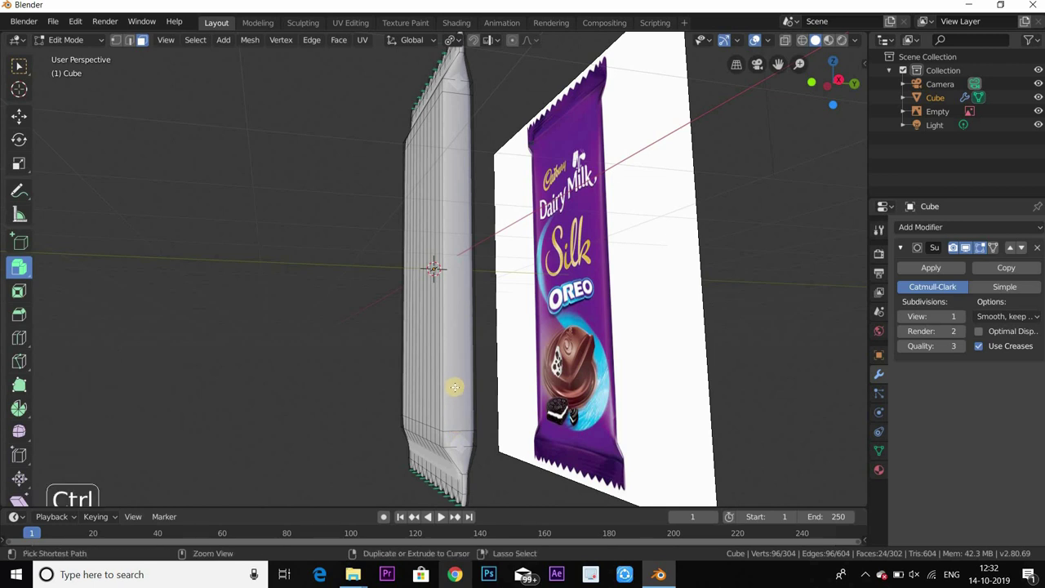
{"action": "key", "text": "ctrl+r"}
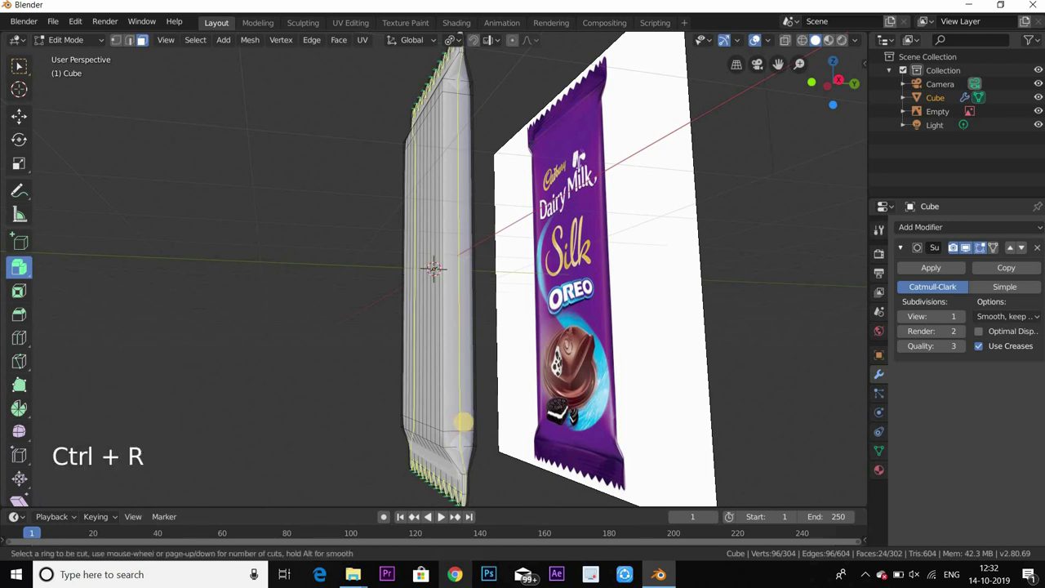
{"action": "left_click", "coordinate": [463, 421]}
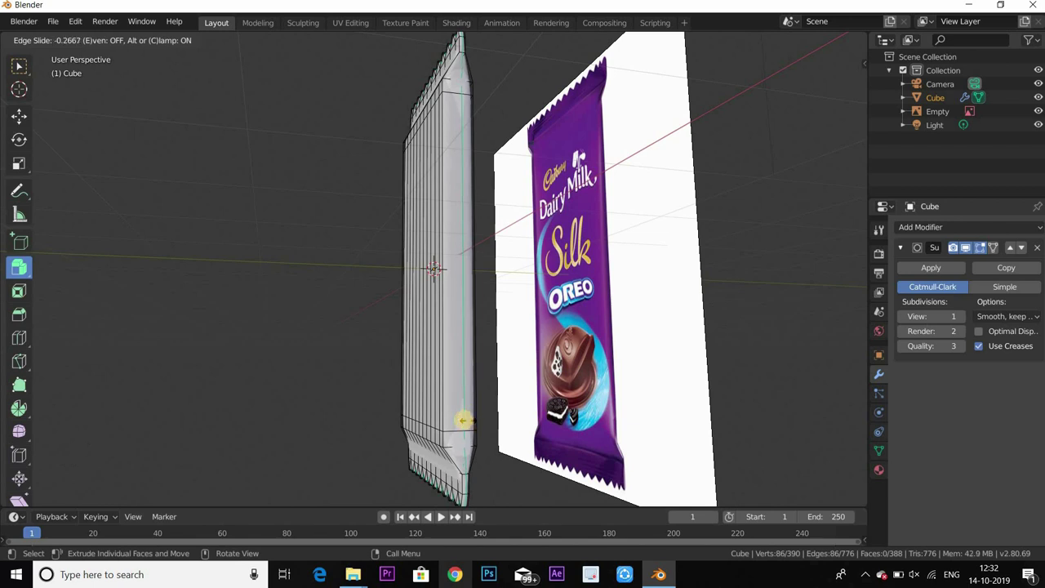
{"action": "left_click", "coordinate": [432, 412]}
{"action": "middle_click_drag", "start_coordinate": [572, 421], "coordinate": [608, 374]}
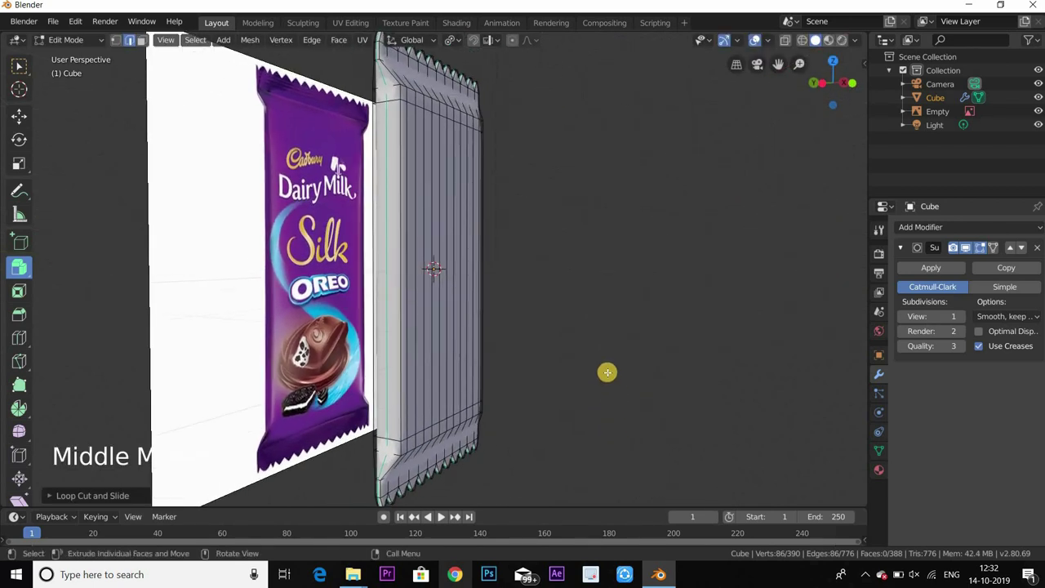
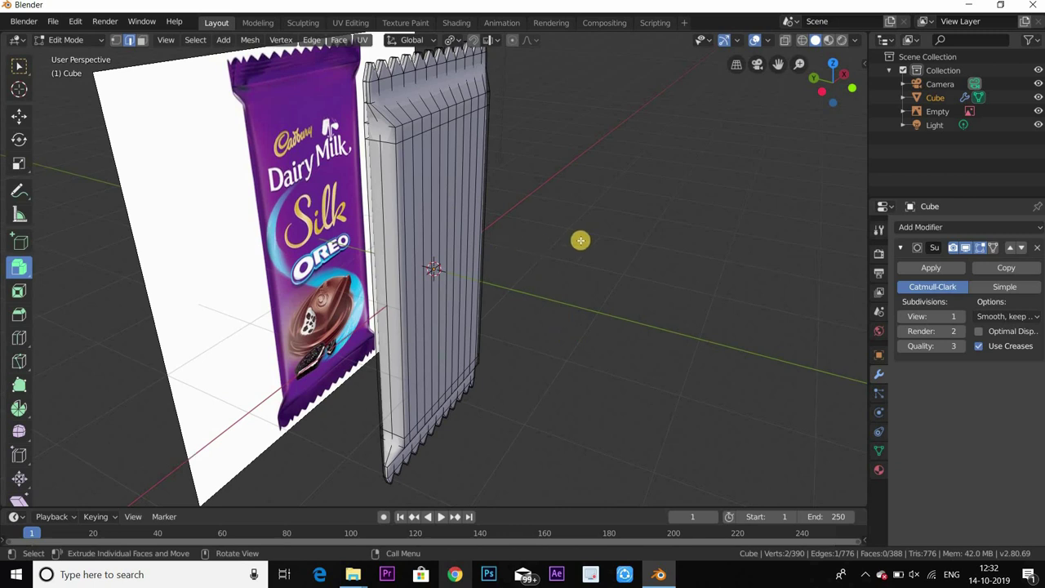
{"action": "key", "text": "Tab"}
{"action": "middle_click_drag", "start_coordinate": [544, 243], "coordinate": [421, 156]}
{"action": "left_click", "coordinate": [421, 155]}
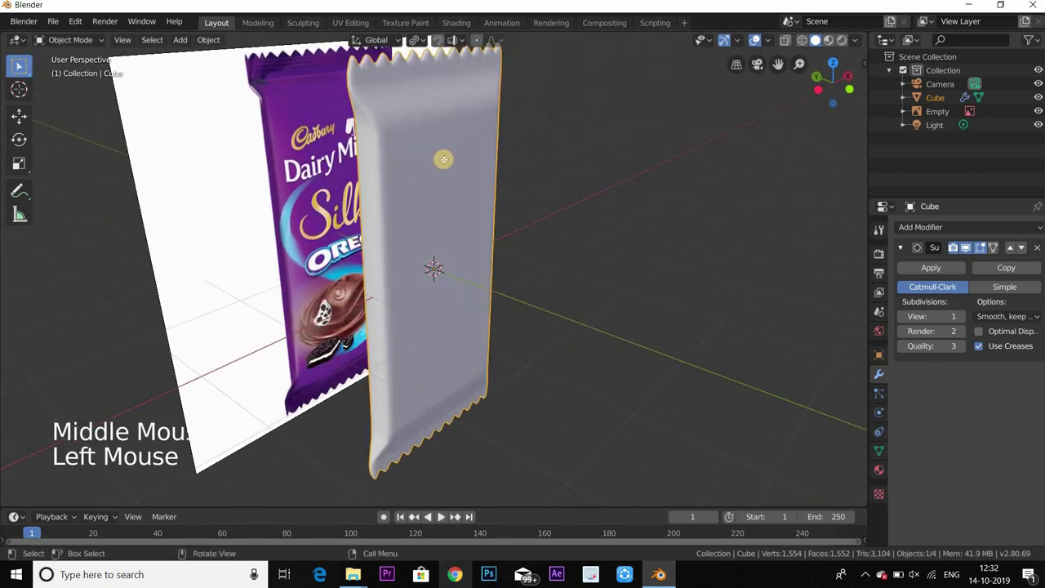
Return to Edit Mode in front view, turn off the Subdivision modifier's viewport display and enable X-ray.
{"action": "key", "text": "Tab"}
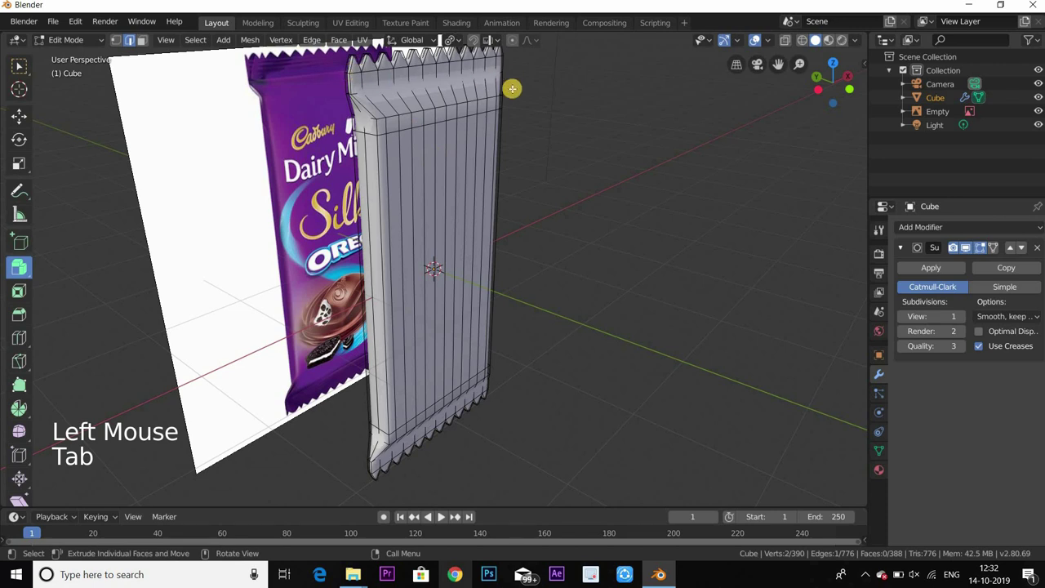
{"action": "middle_click_drag", "start_coordinate": [556, 193], "coordinate": [303, 261], "text": "shift"}
{"action": "scroll", "coordinate": [462, 147], "scroll_direction": "up", "scroll_amount": 3}
{"action": "scroll", "coordinate": [417, 200], "scroll_direction": "down", "scroll_amount": 2}
{"action": "scroll", "coordinate": [231, 234], "scroll_direction": "up", "scroll_amount": 1}
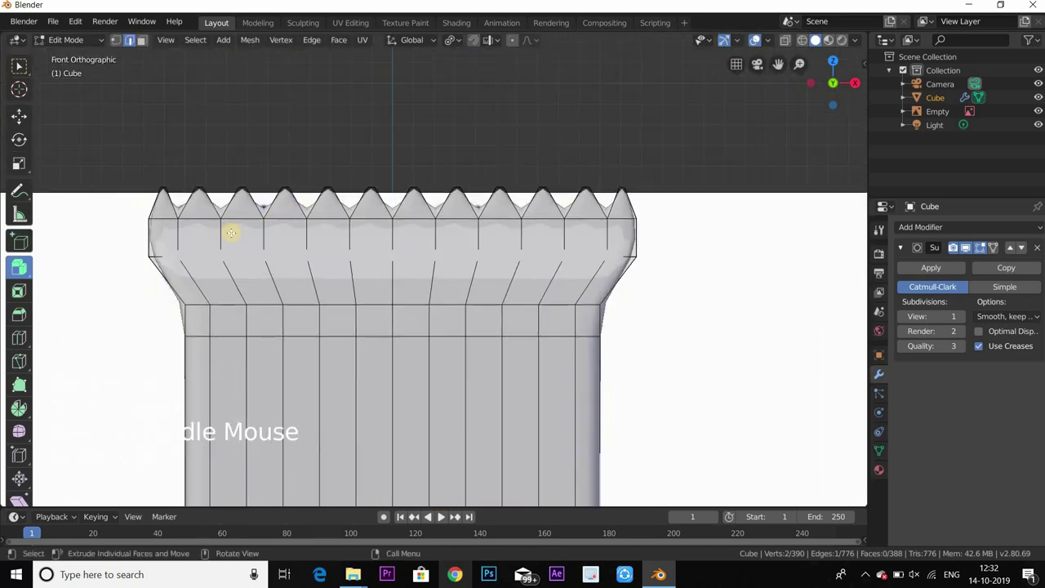
{"action": "left_click", "coordinate": [969, 246]}
{"action": "left_click", "coordinate": [783, 41]}
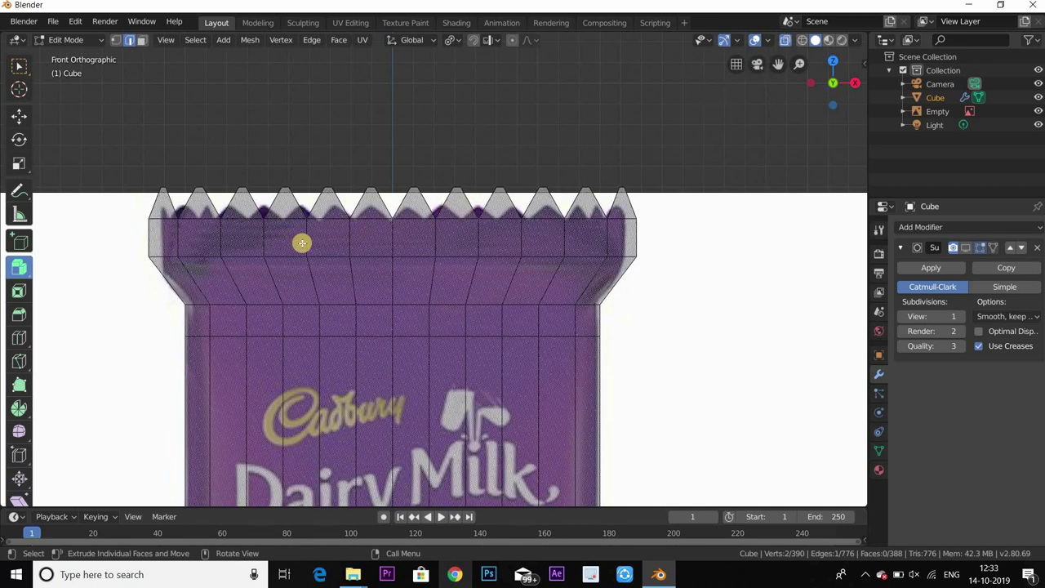
Add six evenly spaced horizontal loop cuts across the wrapper's upper seal strip without sliding them.
{"action": "key", "text": "ctrl+r"}
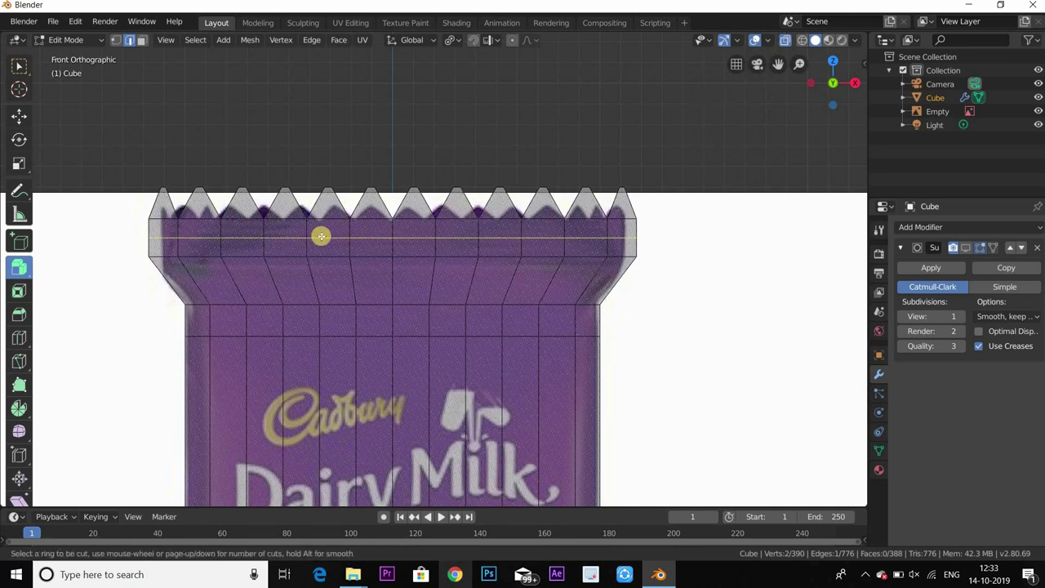
{"action": "scroll", "coordinate": [321, 236], "scroll_direction": "up", "scroll_amount": 3}
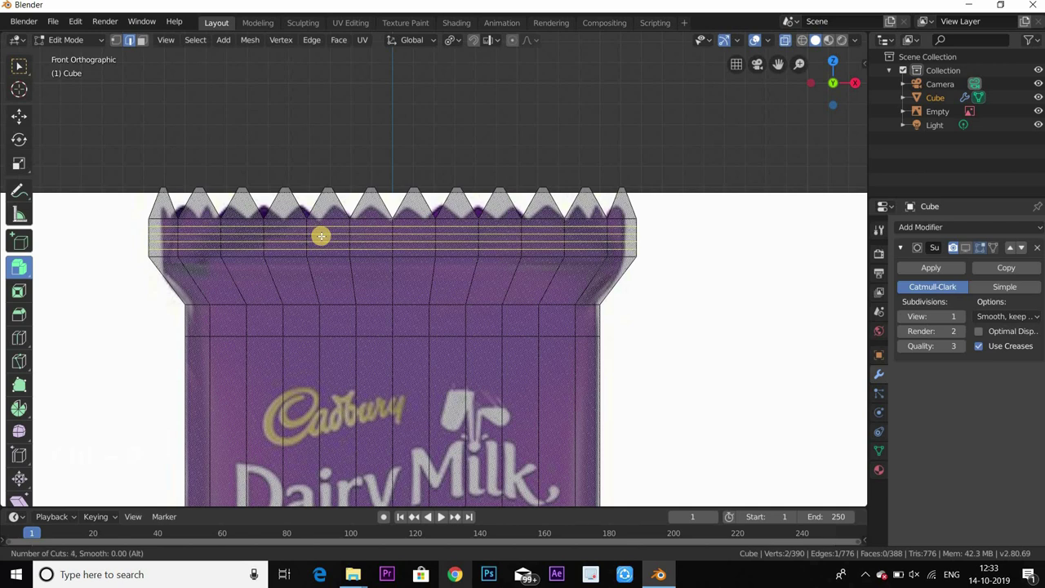
{"action": "scroll", "coordinate": [321, 236], "scroll_direction": "up", "scroll_amount": 1}
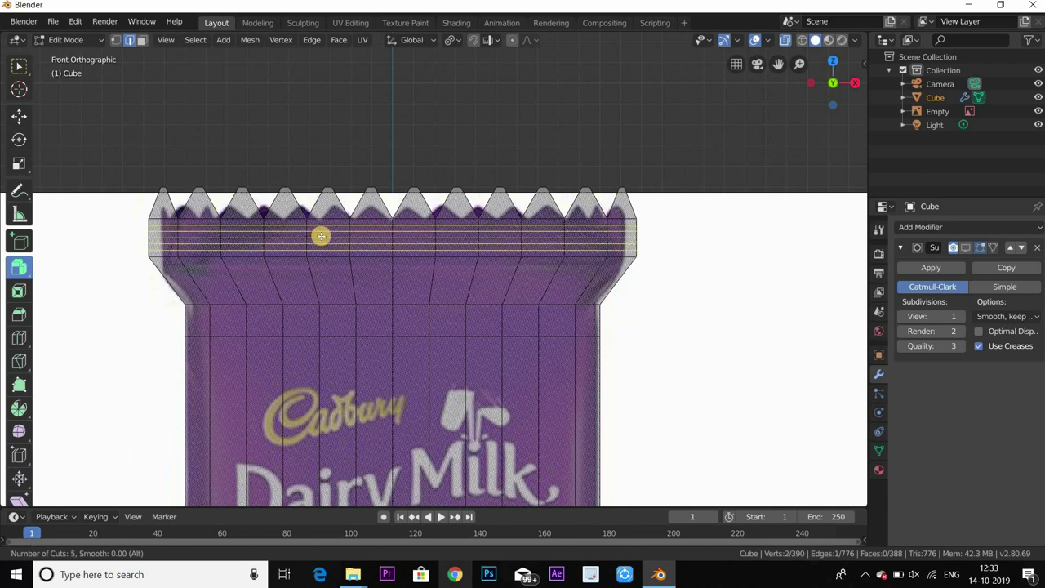
{"action": "scroll", "coordinate": [321, 236], "scroll_direction": "up", "scroll_amount": 1}
{"action": "left_click", "coordinate": [321, 236]}
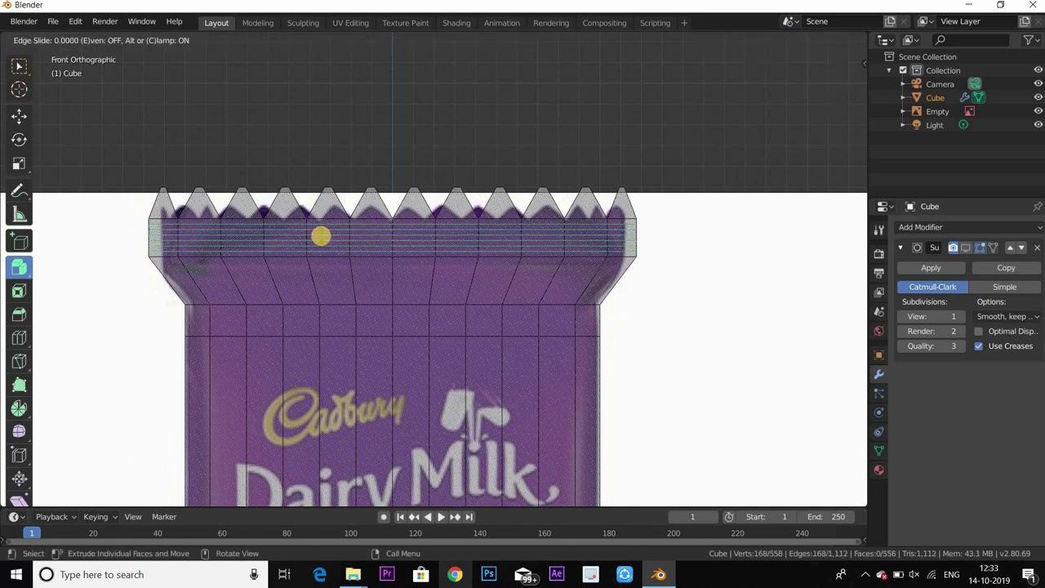
{"action": "left_click", "coordinate": [321, 236]}
Add six evenly spaced horizontal loop cuts across the wrapper's lower seal strip.
{"action": "scroll", "coordinate": [416, 301], "scroll_direction": "down", "scroll_amount": 5}
{"action": "middle_click_drag", "start_coordinate": [541, 339], "coordinate": [490, 204], "text": "shift"}
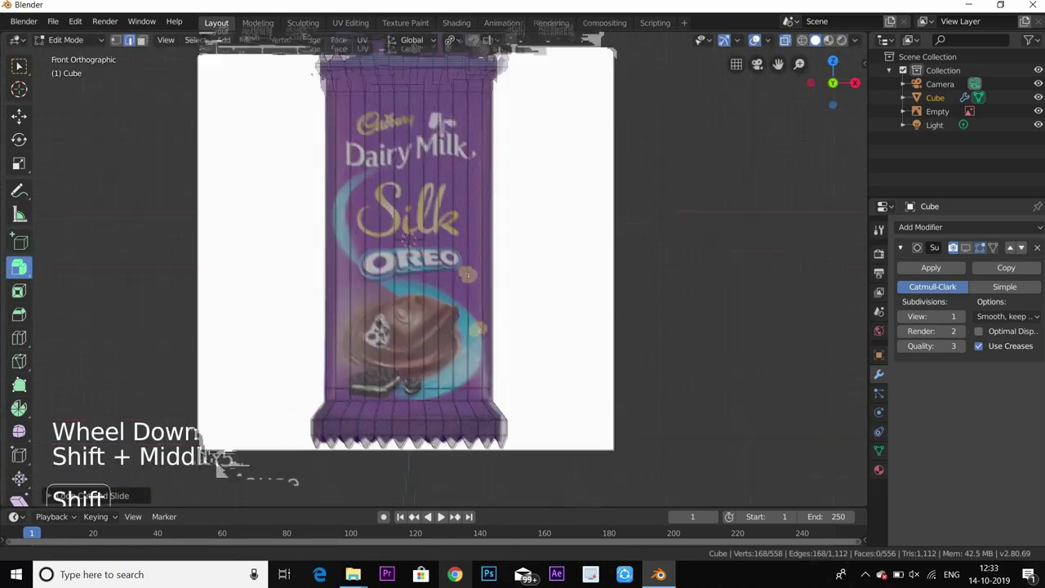
{"action": "scroll", "coordinate": [490, 204], "scroll_direction": "up", "scroll_amount": 3}
{"action": "middle_click_drag", "start_coordinate": [441, 482], "coordinate": [432, 319], "text": "shift"}
{"action": "scroll", "coordinate": [432, 351], "scroll_direction": "up", "scroll_amount": 2}
{"action": "key", "text": "ctrl+r"}
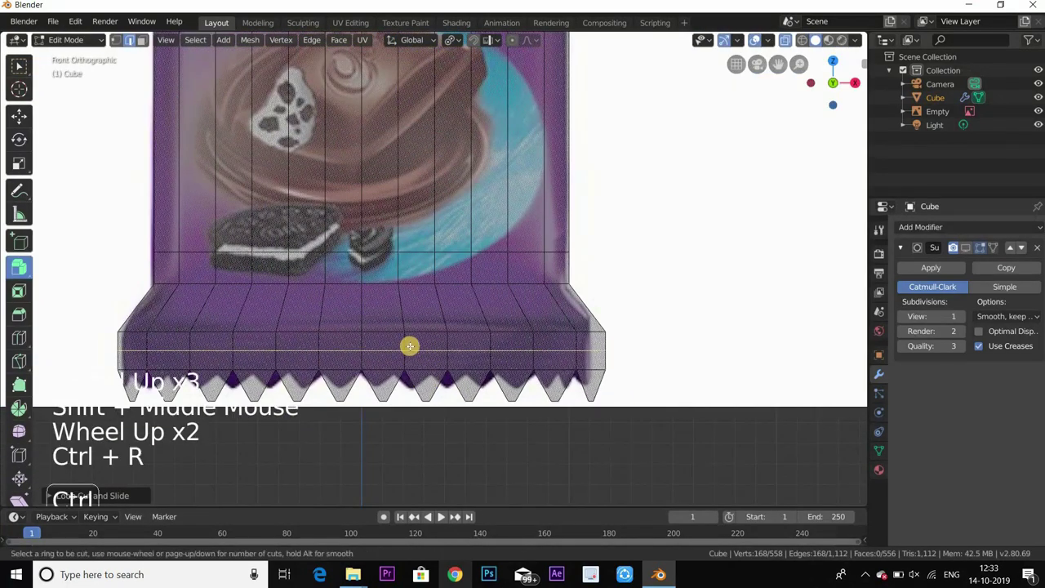
{"action": "scroll", "coordinate": [410, 348], "scroll_direction": "up", "scroll_amount": 5}
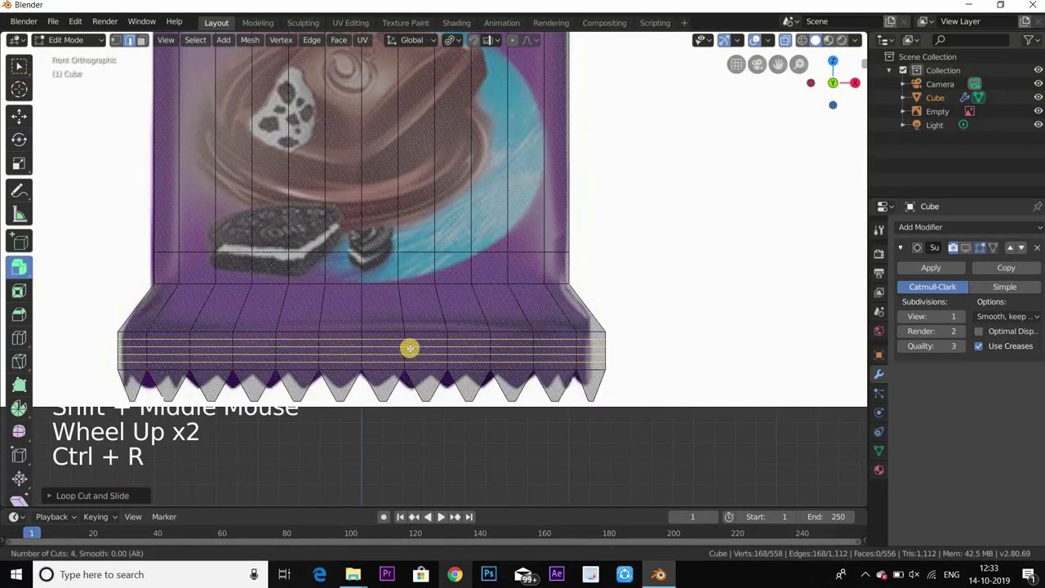
{"action": "left_click", "coordinate": [410, 349]}
Select three alternating horizontal edge loops on the upper seal strip.
{"action": "scroll", "coordinate": [457, 367], "scroll_direction": "down", "scroll_amount": 6}
{"action": "scroll", "coordinate": [387, 289], "scroll_direction": "up", "scroll_amount": 3}
{"action": "middle_click_drag", "start_coordinate": [493, 385], "coordinate": [544, 293], "text": "shift"}
{"action": "scroll", "coordinate": [550, 293], "scroll_direction": "up", "scroll_amount": 2}
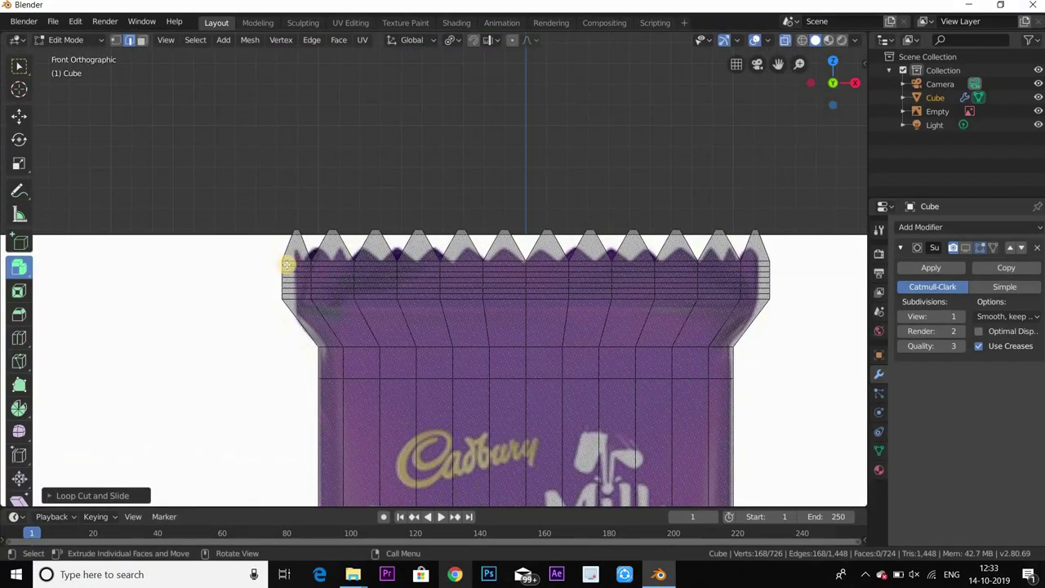
{"action": "left_click", "coordinate": [296, 268]}
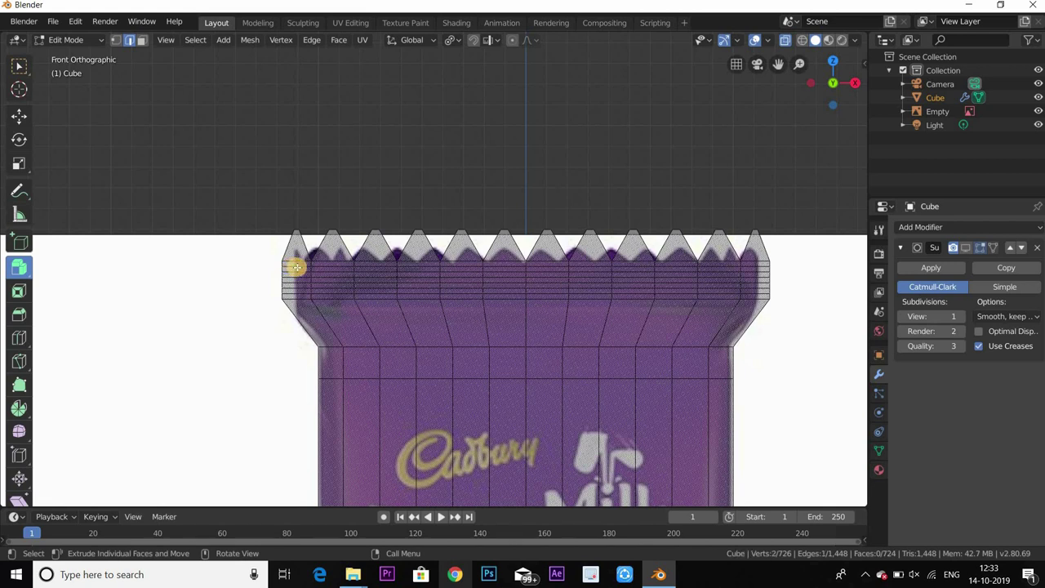
{"action": "left_click", "coordinate": [372, 266], "text": "alt"}
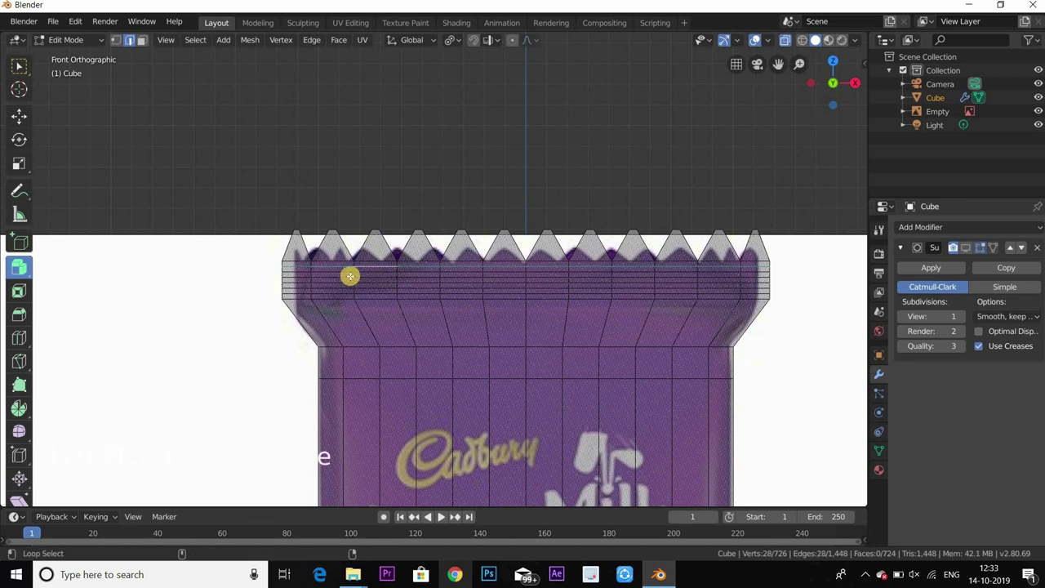
{"action": "left_click", "coordinate": [372, 276], "text": "shift"}
{"action": "left_click", "coordinate": [372, 278], "text": "alt+shift"}
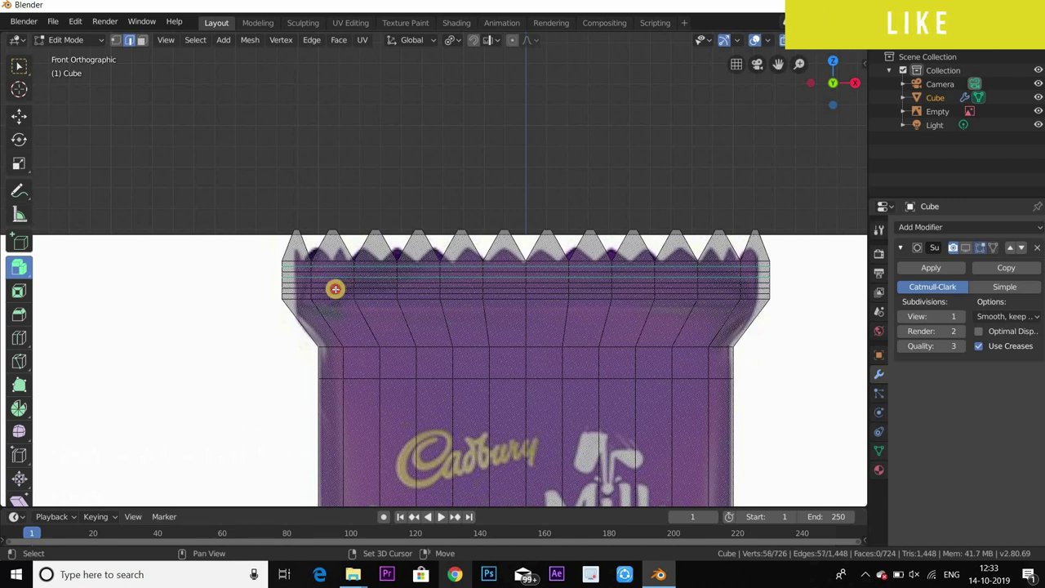
{"action": "left_click", "coordinate": [392, 297], "text": "alt+shift"}
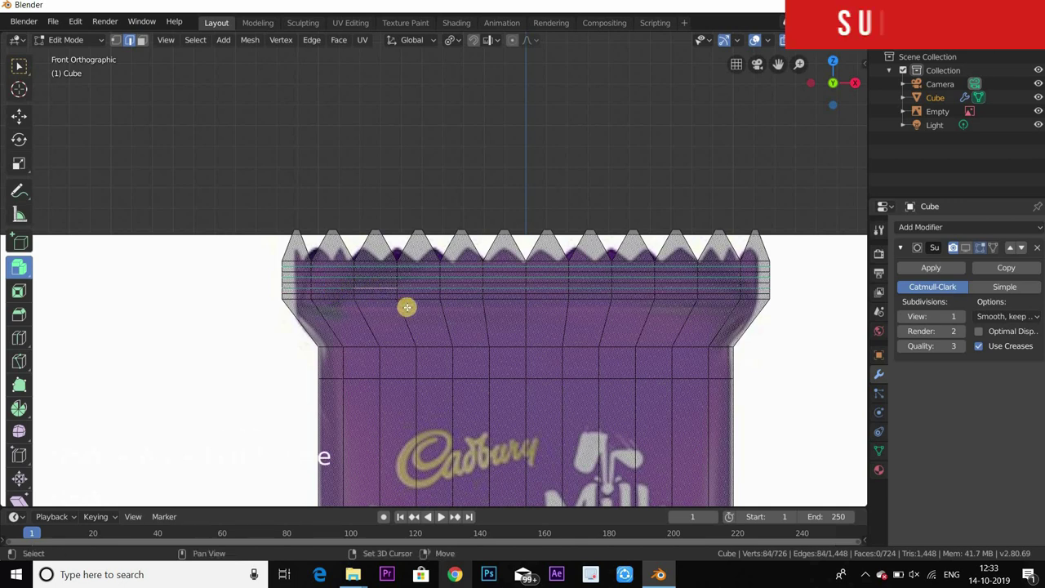
Add three alternating horizontal edge loops on the lower seal strip to the selection.
{"action": "scroll", "coordinate": [416, 301], "scroll_direction": "down", "scroll_amount": 3}
{"action": "key", "text": "KP_1"}
{"action": "middle_click_drag", "start_coordinate": [416, 457], "coordinate": [407, 74], "text": "shift"}
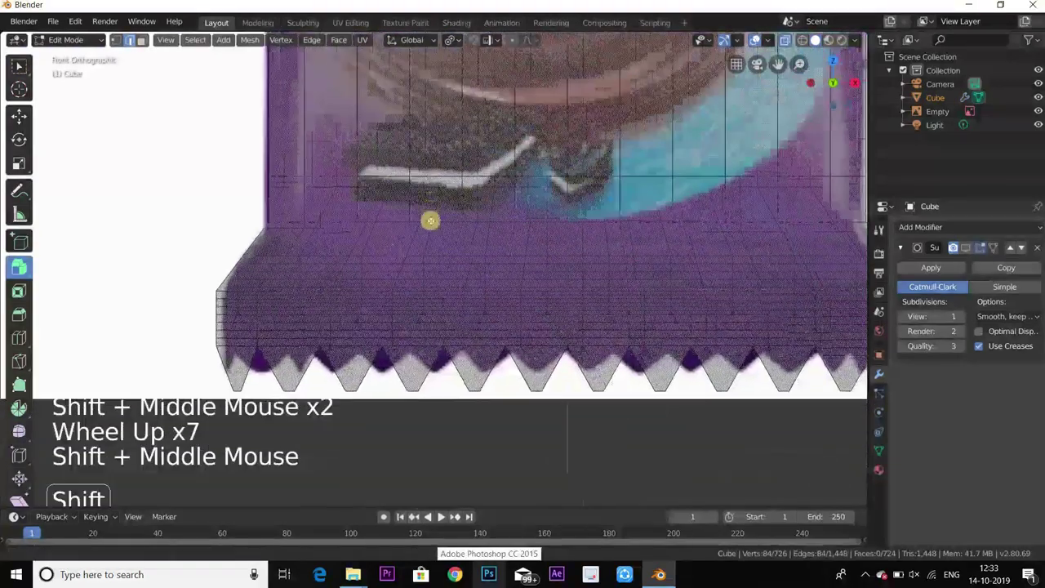
{"action": "middle_click_drag", "start_coordinate": [430, 219], "coordinate": [257, 270], "text": "shift"}
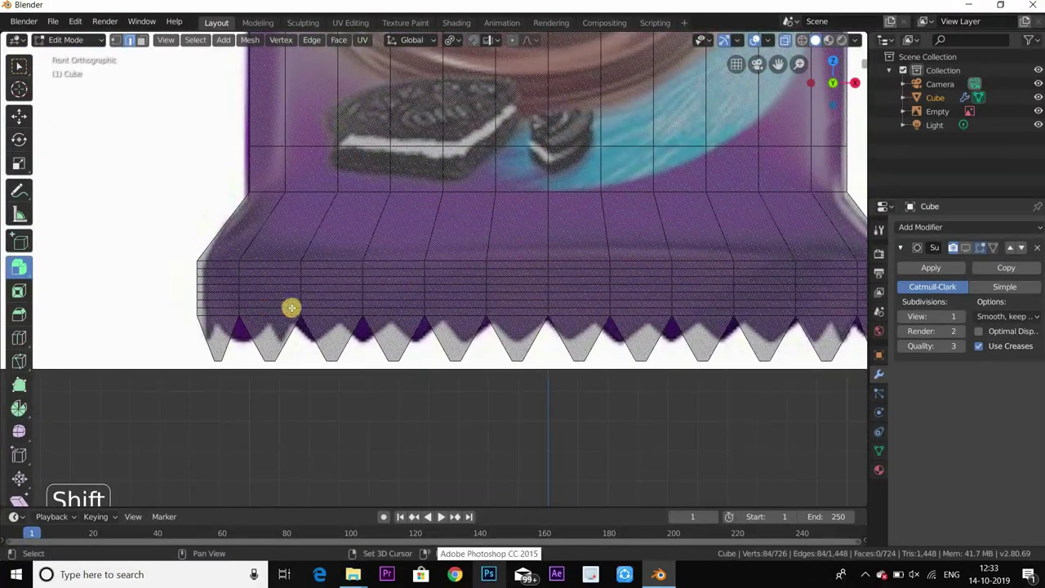
{"action": "left_click", "coordinate": [328, 306], "text": "shift"}
{"action": "left_click", "coordinate": [322, 307], "text": "alt+shift"}
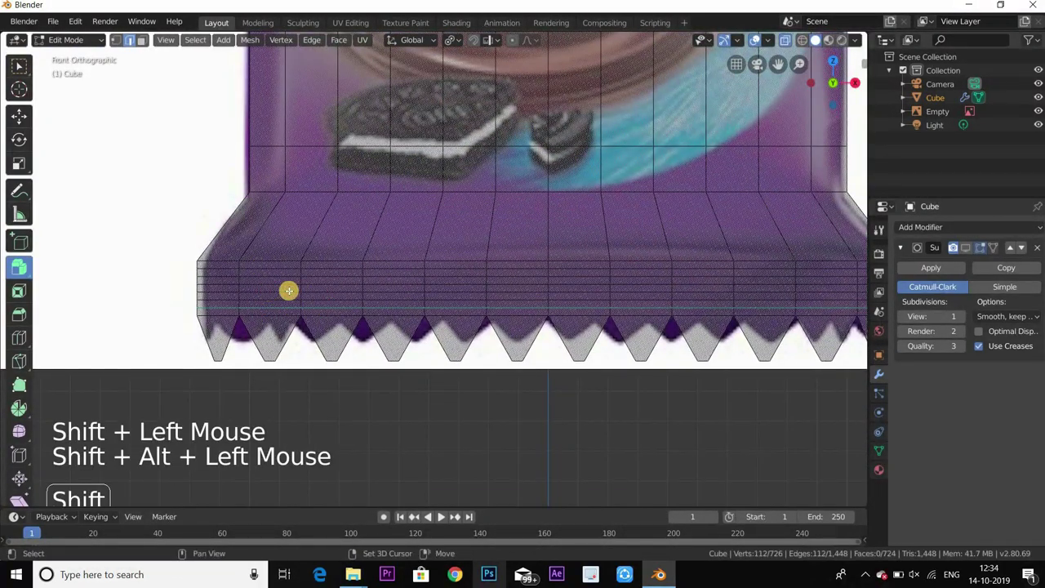
{"action": "left_click", "coordinate": [290, 291], "text": "shift"}
{"action": "left_click", "coordinate": [326, 290], "text": "alt+shift"}
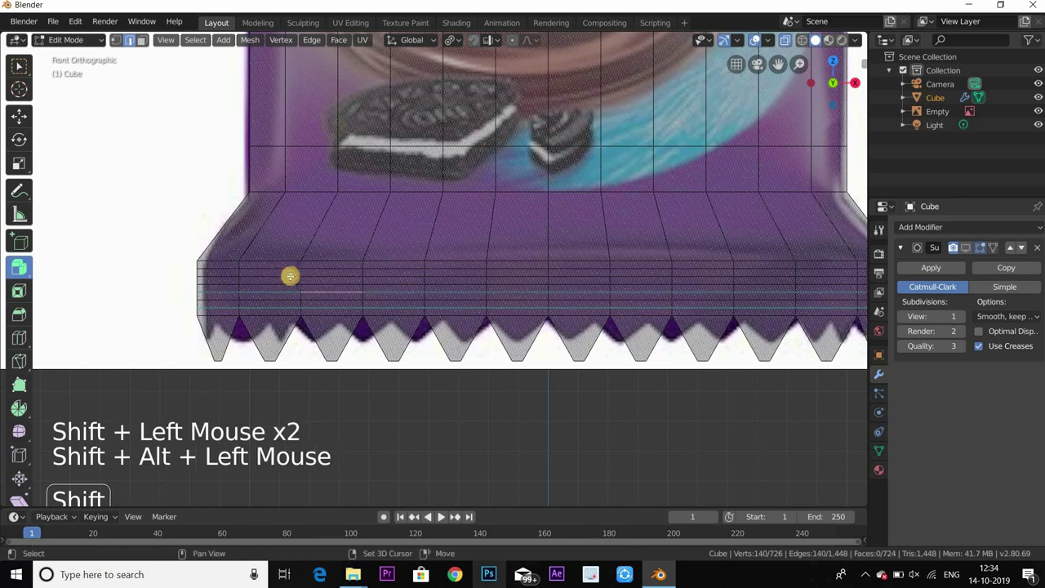
{"action": "left_click", "coordinate": [334, 275], "text": "shift"}
{"action": "left_click", "coordinate": [329, 271], "text": "alt+shift"}
{"action": "scroll", "coordinate": [354, 297], "scroll_direction": "down", "scroll_amount": 4}
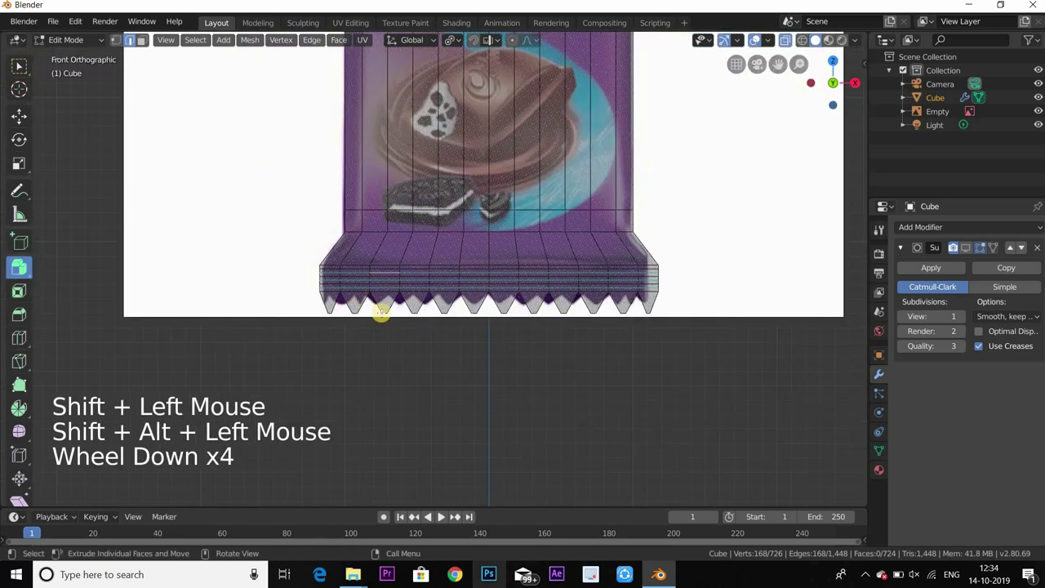
Undo the accidental selection change to restore the seal strips' selected edge loops, and turn off X-ray.
{"action": "middle_click_drag", "start_coordinate": [380, 313], "coordinate": [500, 273]}
{"action": "scroll", "coordinate": [509, 365], "scroll_direction": "down", "scroll_amount": 3}
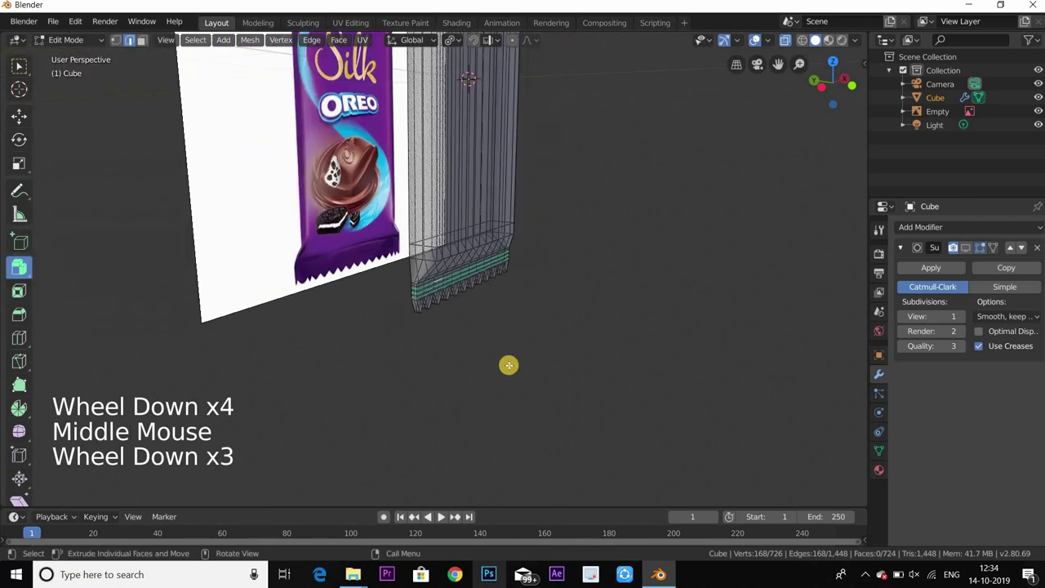
{"action": "left_click", "coordinate": [509, 365]}
{"action": "key", "text": "ctrl+z"}
{"action": "left_click", "coordinate": [782, 41]}
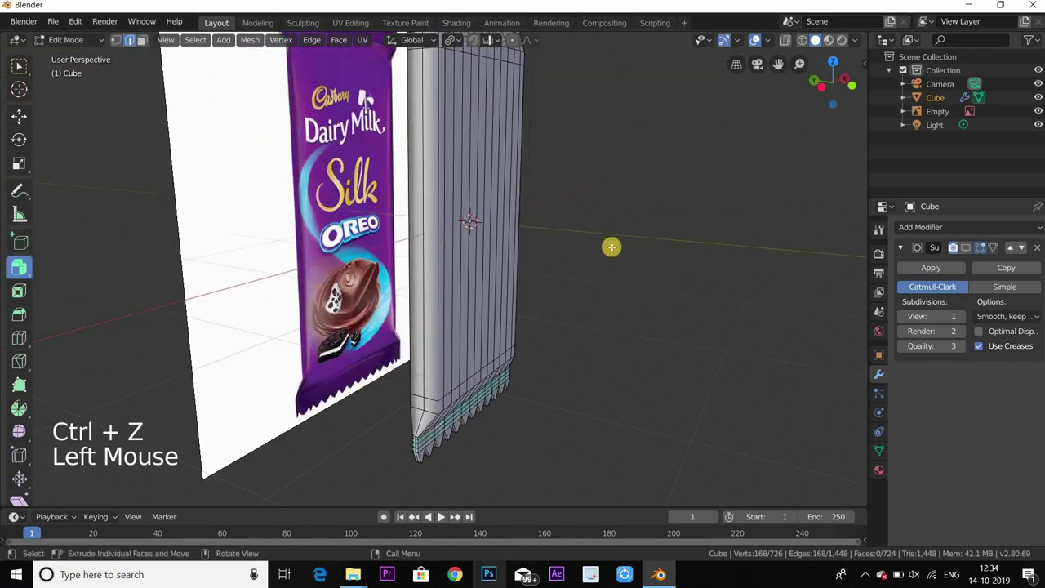
{"action": "middle_click_drag", "start_coordinate": [611, 246], "coordinate": [646, 369]}
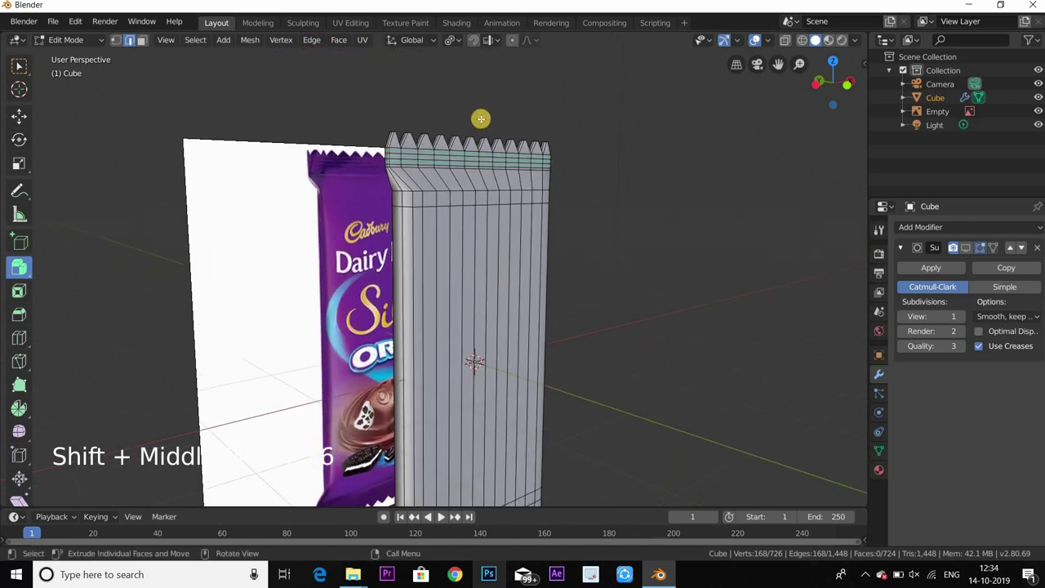
{"action": "scroll", "coordinate": [513, 144], "scroll_direction": "up", "scroll_amount": 2}
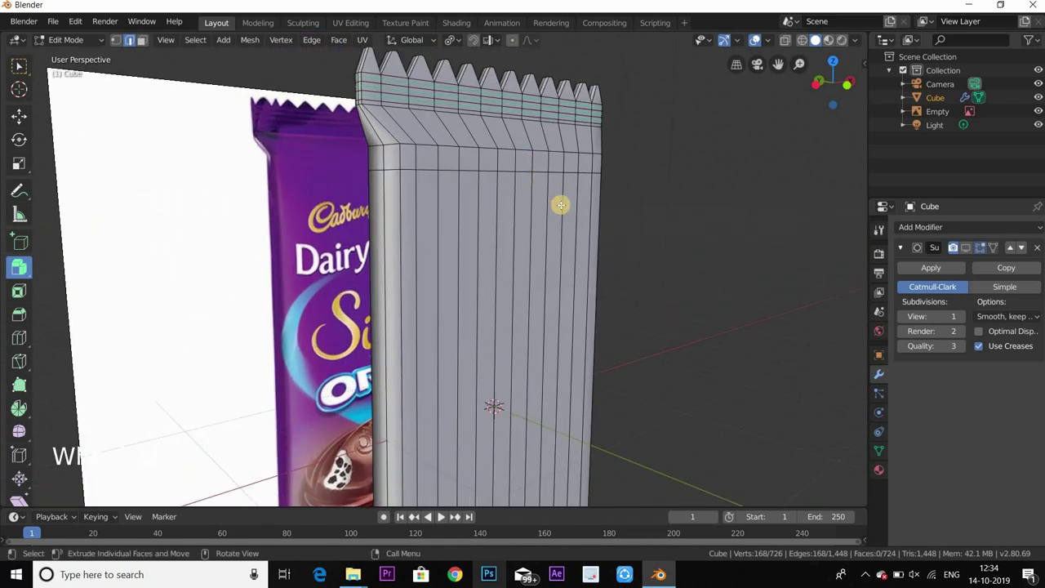
{"action": "scroll", "coordinate": [535, 143], "scroll_direction": "up", "scroll_amount": 3}
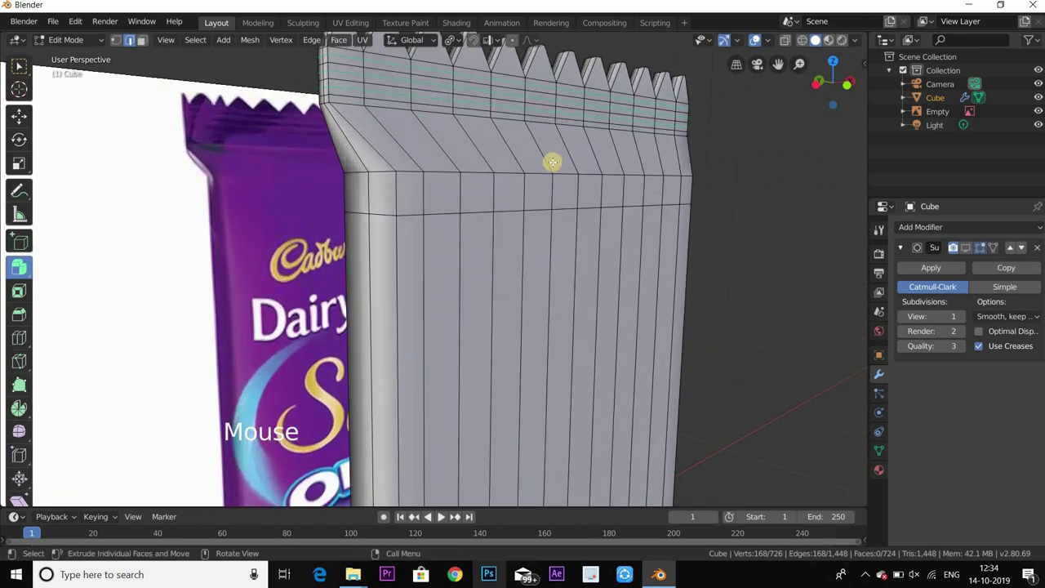
{"action": "scroll", "coordinate": [572, 234], "scroll_direction": "down", "scroll_amount": 2}
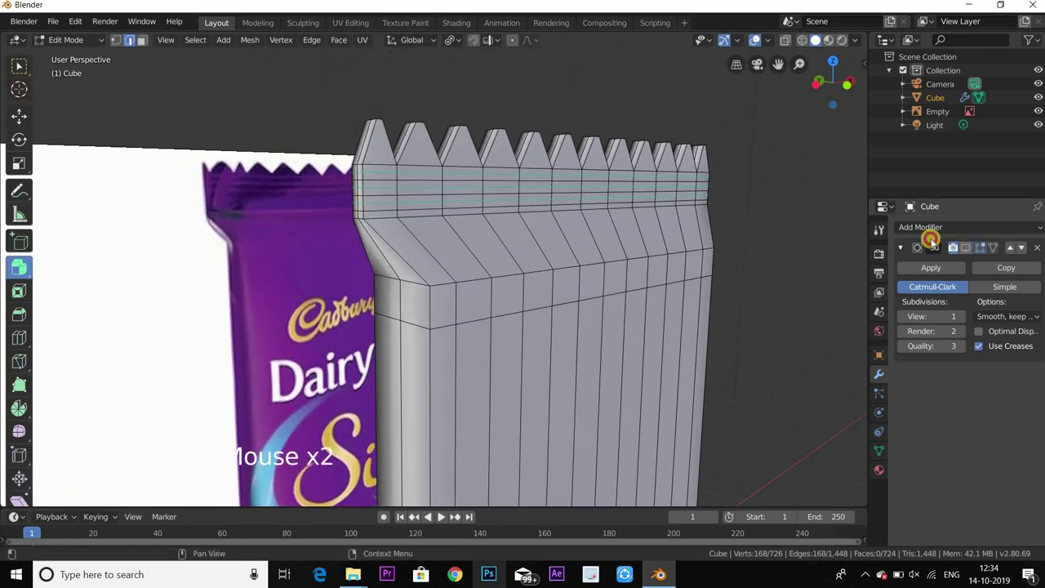
Enable the Subdivision Surface modifier's viewport display at view level 1 while editing the wrapper.
{"action": "key", "text": "ctrl+1"}
{"action": "scroll", "coordinate": [668, 246], "scroll_direction": "down", "scroll_amount": 2}
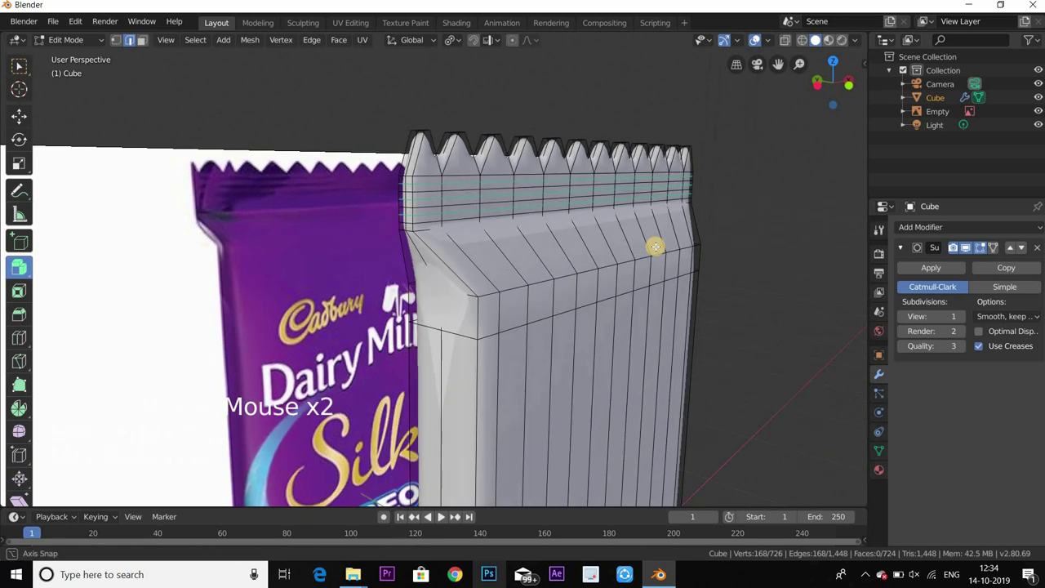
{"action": "scroll", "coordinate": [662, 245], "scroll_direction": "up", "scroll_amount": 2}
{"action": "scroll", "coordinate": [660, 245], "scroll_direction": "down", "scroll_amount": 2}
{"action": "scroll", "coordinate": [664, 246], "scroll_direction": "up", "scroll_amount": 2}
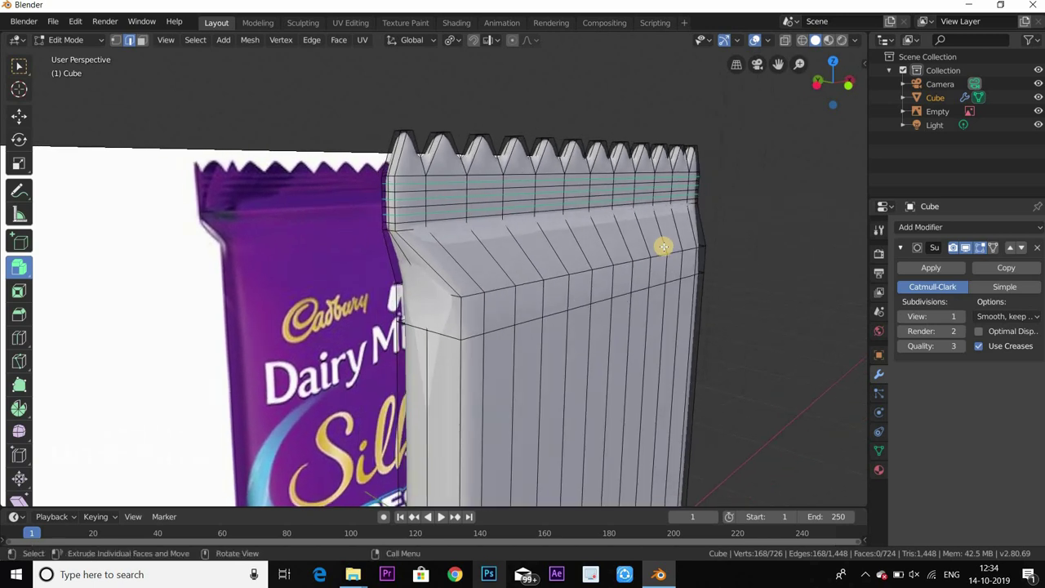
Scale the selected seal-strip edge loops along the global Y axis to about 0.43 to form ribs.
{"action": "key", "text": "s"}
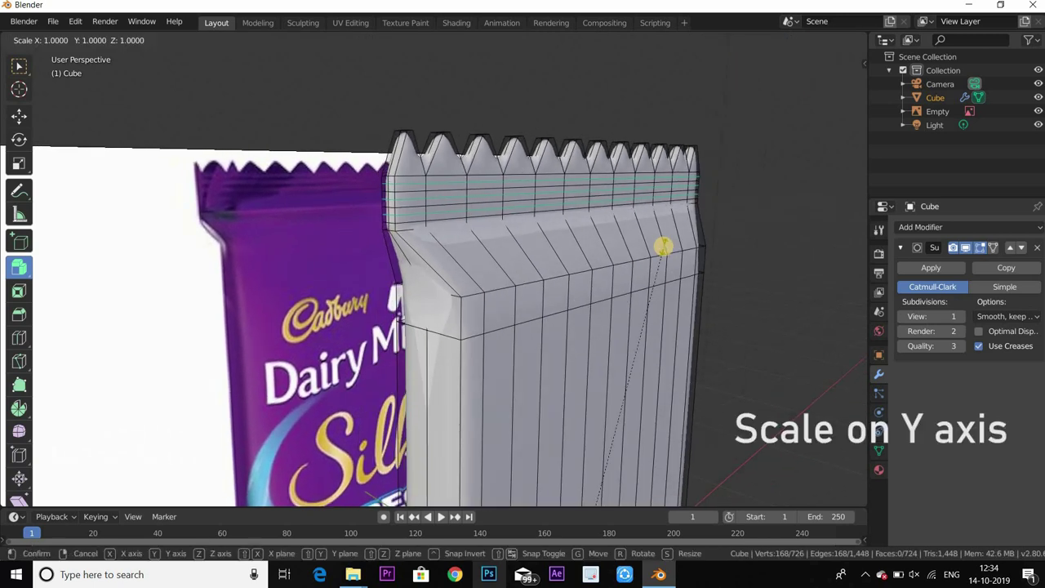
{"action": "key", "text": "y"}
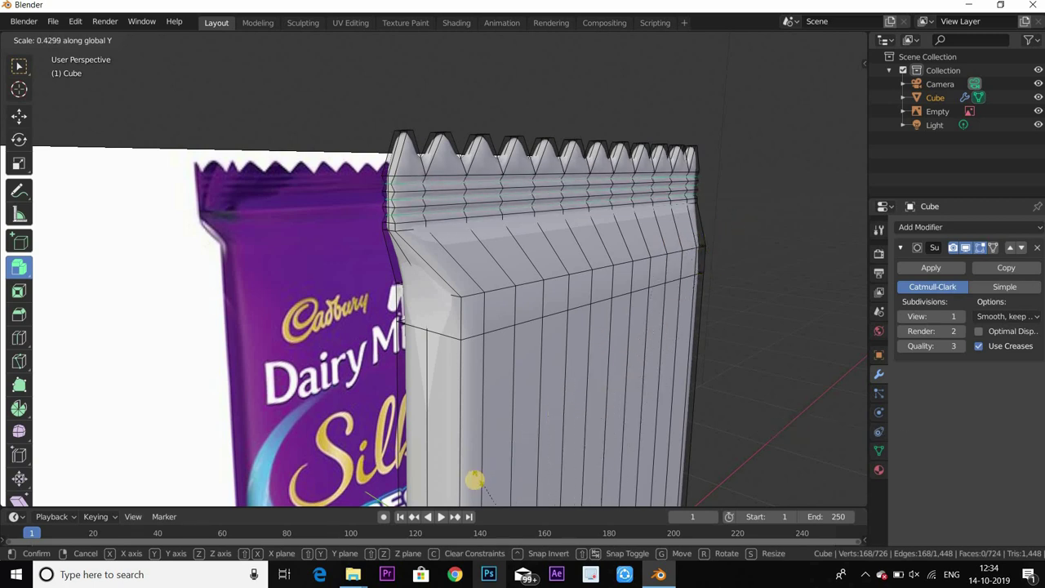
{"action": "left_click", "coordinate": [471, 478]}
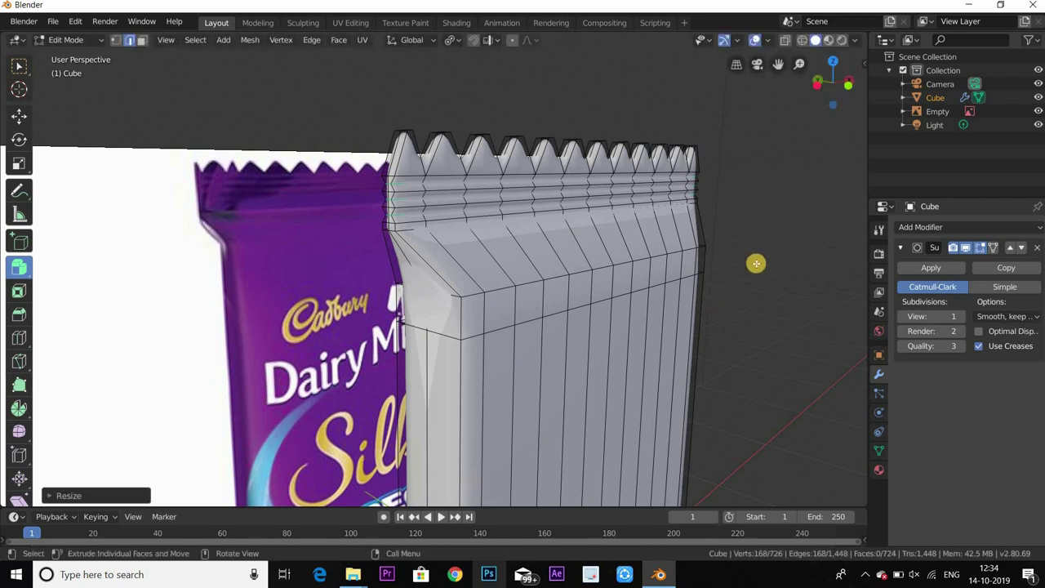
Return to Object Mode and delete the Dairy Milk Silk reference image behind the wrapper.
{"action": "key", "text": "Tab"}
{"action": "middle_click_drag", "start_coordinate": [745, 304], "coordinate": [662, 280]}
{"action": "scroll", "coordinate": [649, 361], "scroll_direction": "down", "scroll_amount": 2}
{"action": "middle_click_drag", "start_coordinate": [650, 361], "coordinate": [347, 276], "text": "shift"}
{"action": "scroll", "coordinate": [621, 290], "scroll_direction": "down", "scroll_amount": 2}
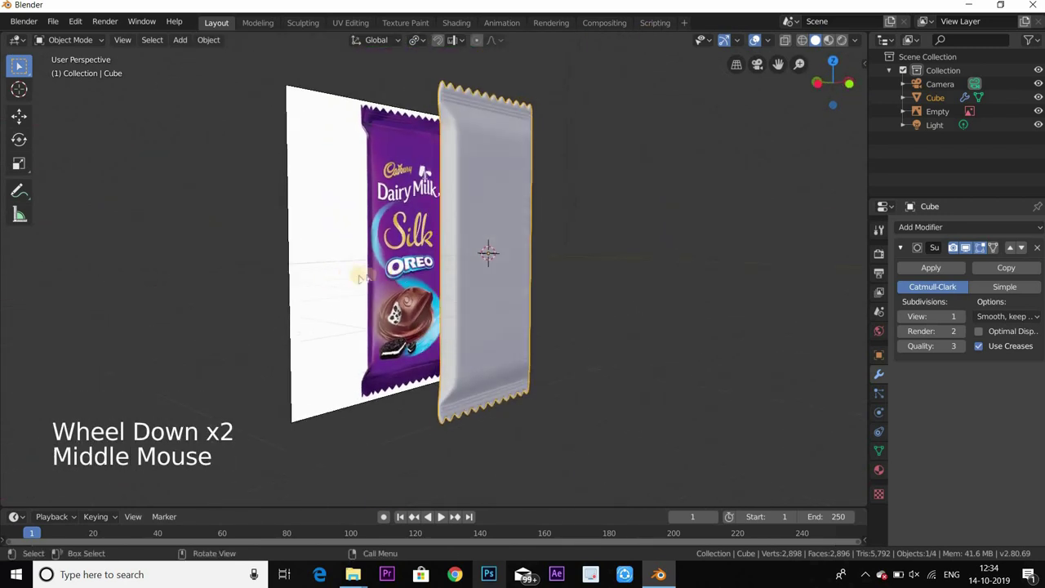
{"action": "left_click", "coordinate": [375, 247]}
{"action": "key", "text": "Delete"}
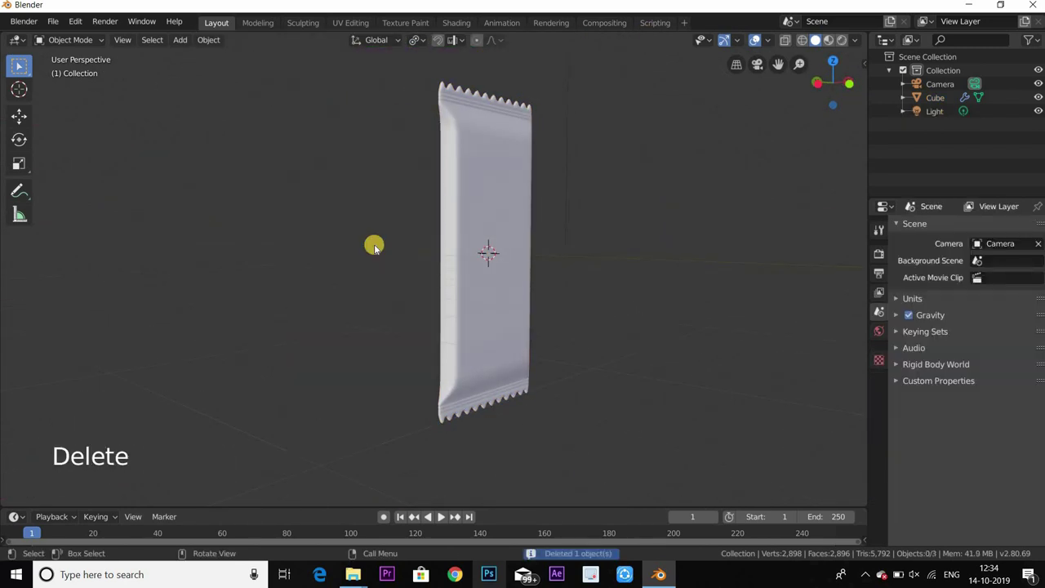
Select the wrapper, inspect it from the front and back, and bring up its object context commands.
{"action": "middle_click_drag", "start_coordinate": [592, 245], "coordinate": [455, 255]}
{"action": "left_click", "coordinate": [455, 254]}
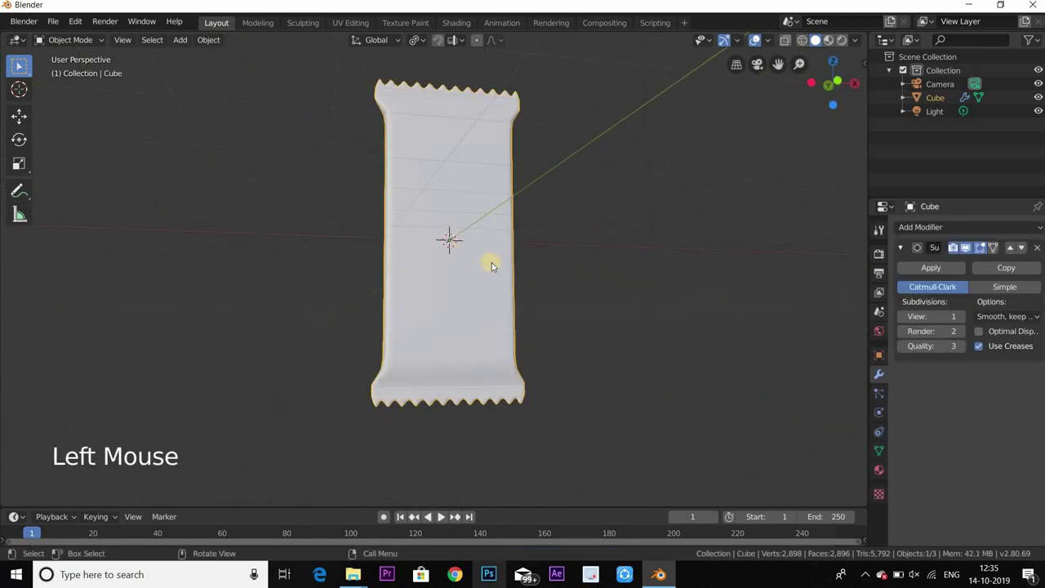
{"action": "mouse_move", "coordinate": [501, 233]}
{"action": "middle_mouse_down"}
{"action": "mouse_move", "coordinate": [501, 243]}
{"action": "mouse_move", "coordinate": [506, 231]}
{"action": "middle_mouse_up"}
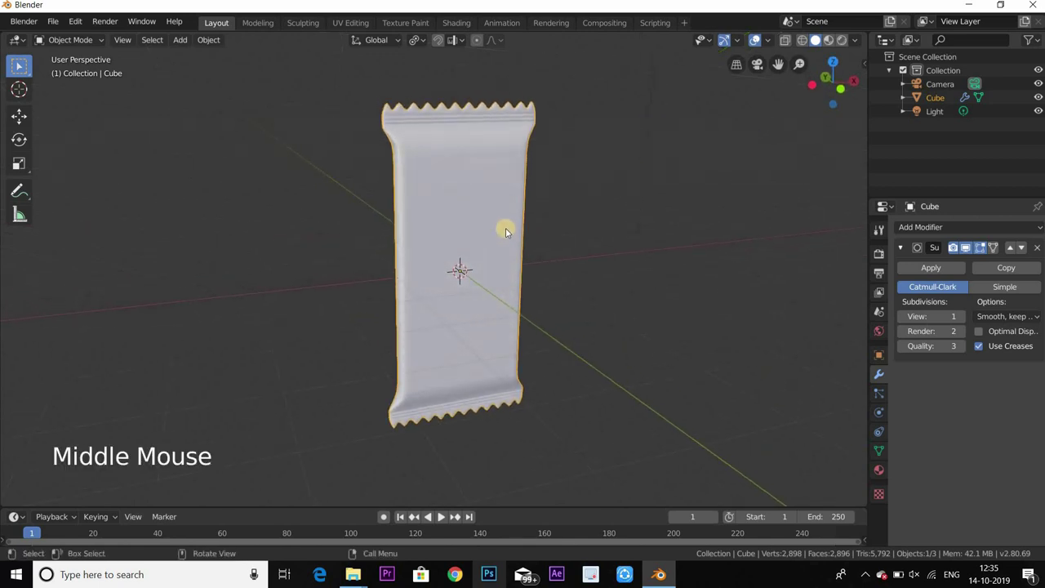
{"action": "right_click", "coordinate": [492, 178]}
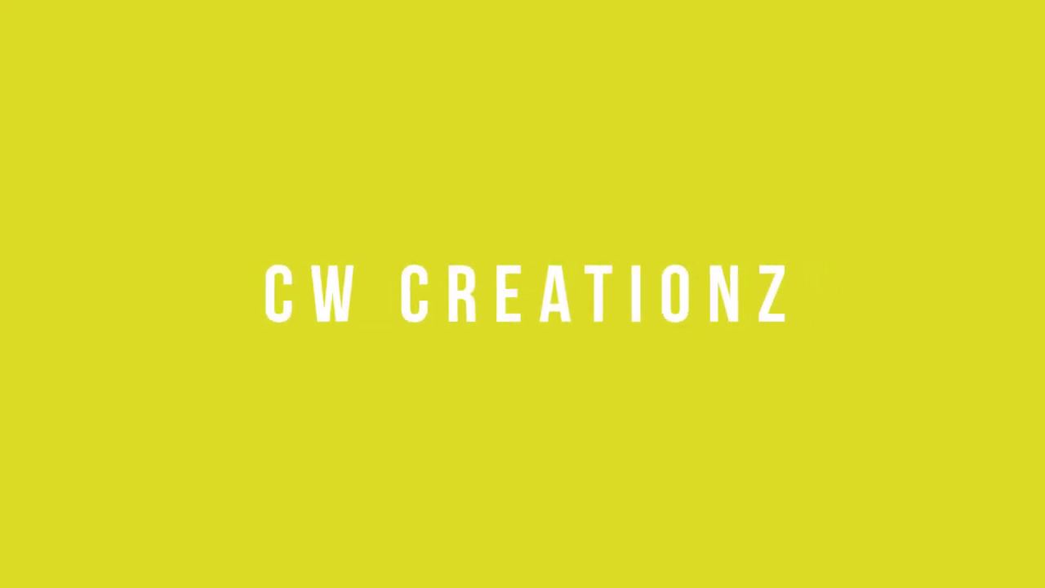